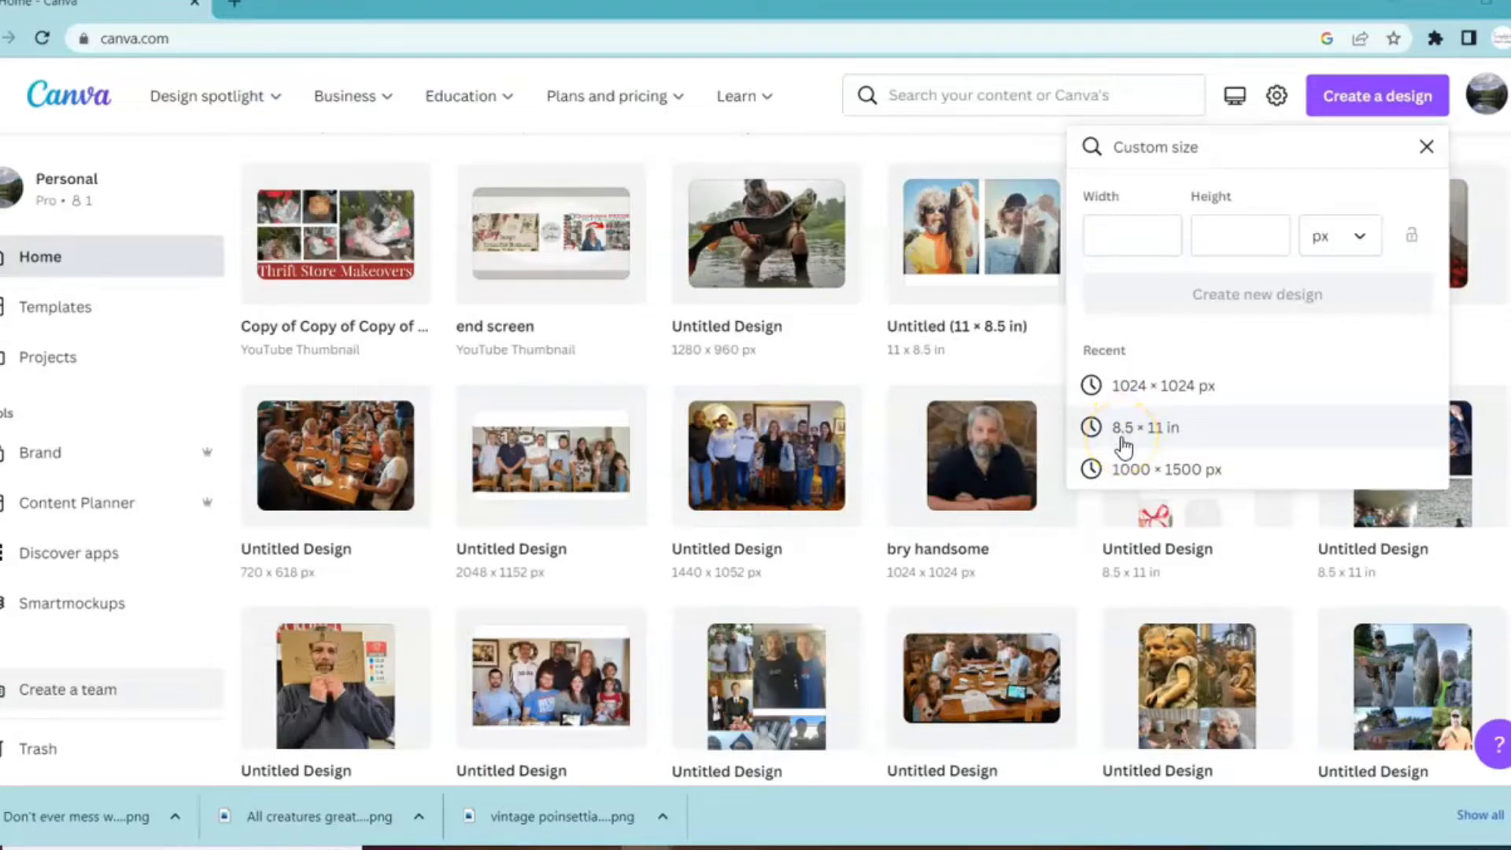
# - Create a blank 8.5 × 11 in design and search the elements for "gift tags" graphics
pyautogui.click(1123, 441)
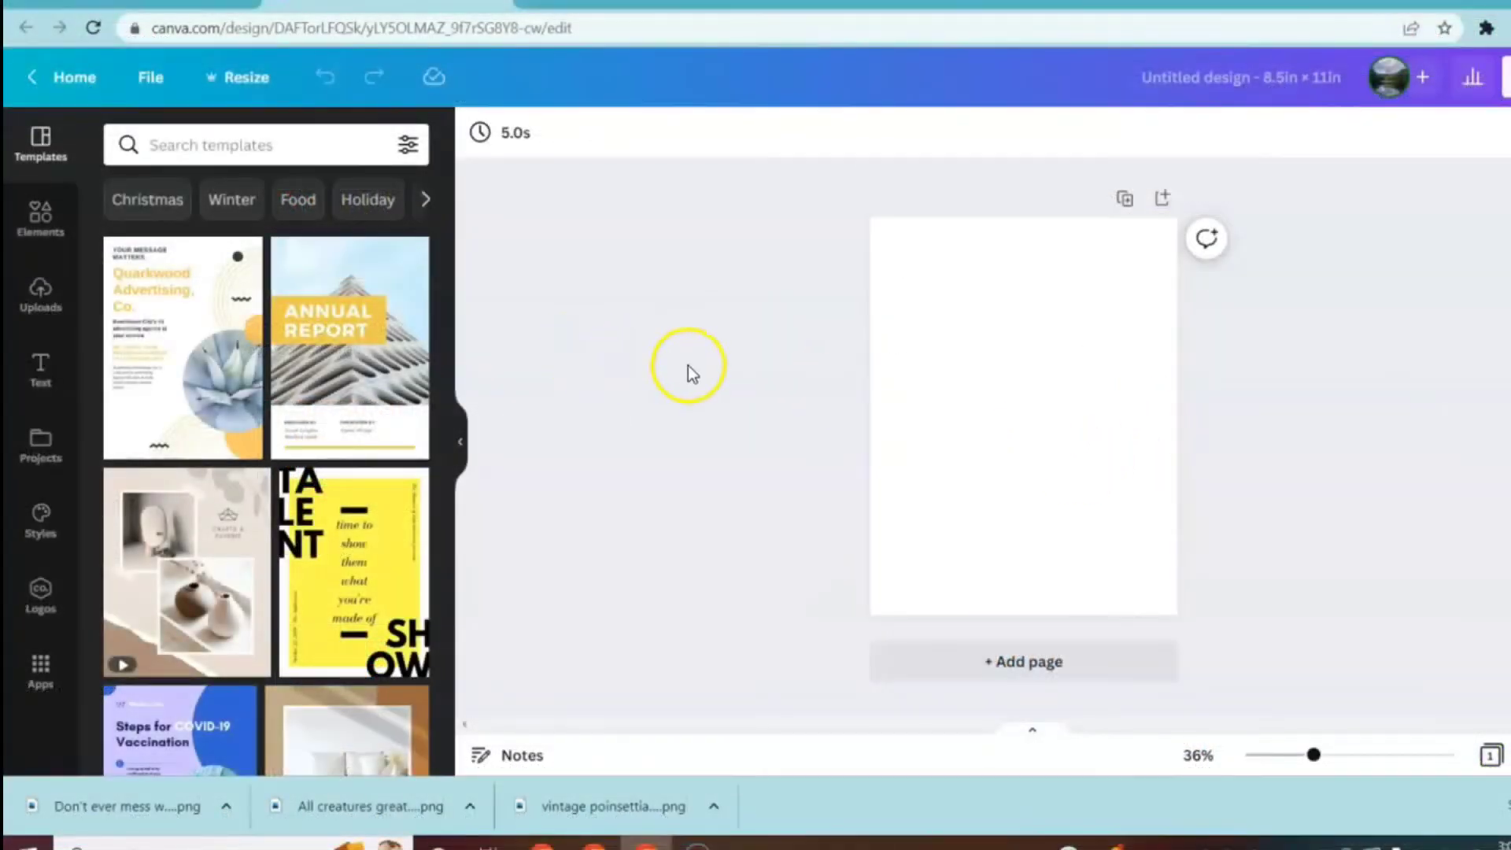
pyautogui.click(49, 229)
pyautogui.click(188, 156)
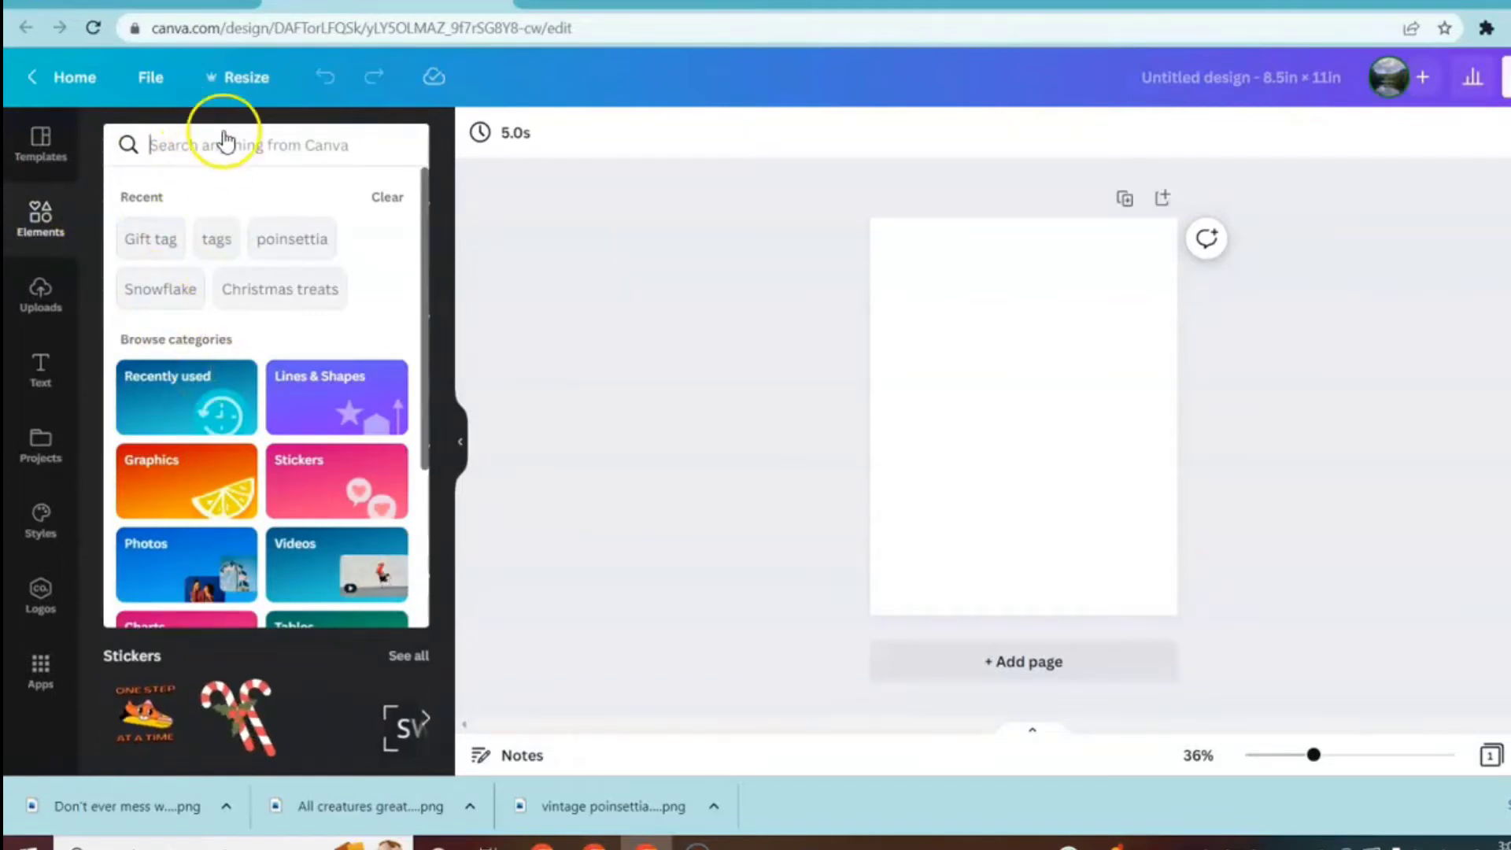
pyautogui.write('gift tags')
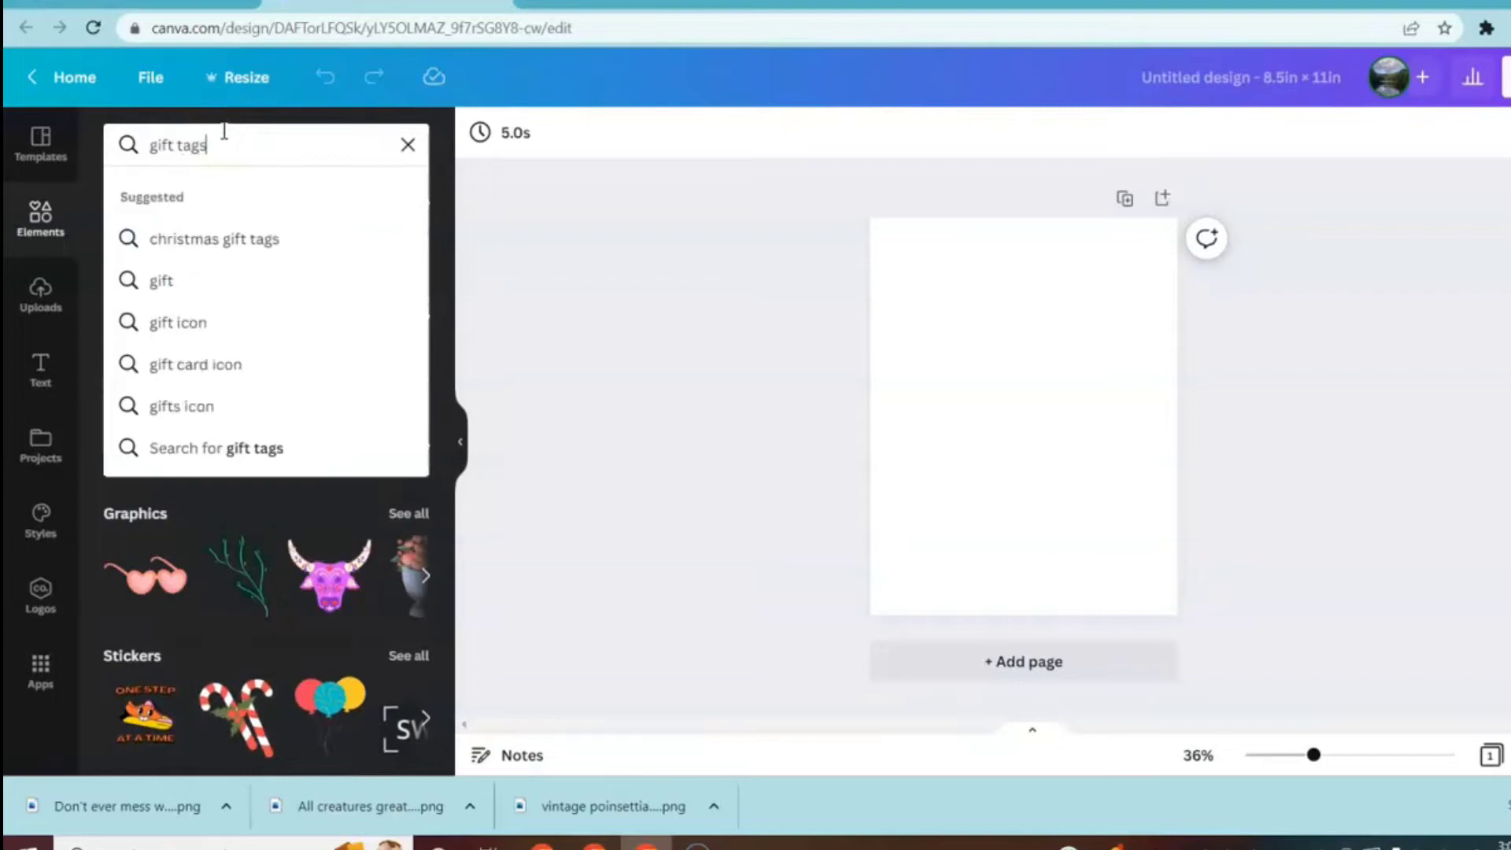
pyautogui.press('Return')
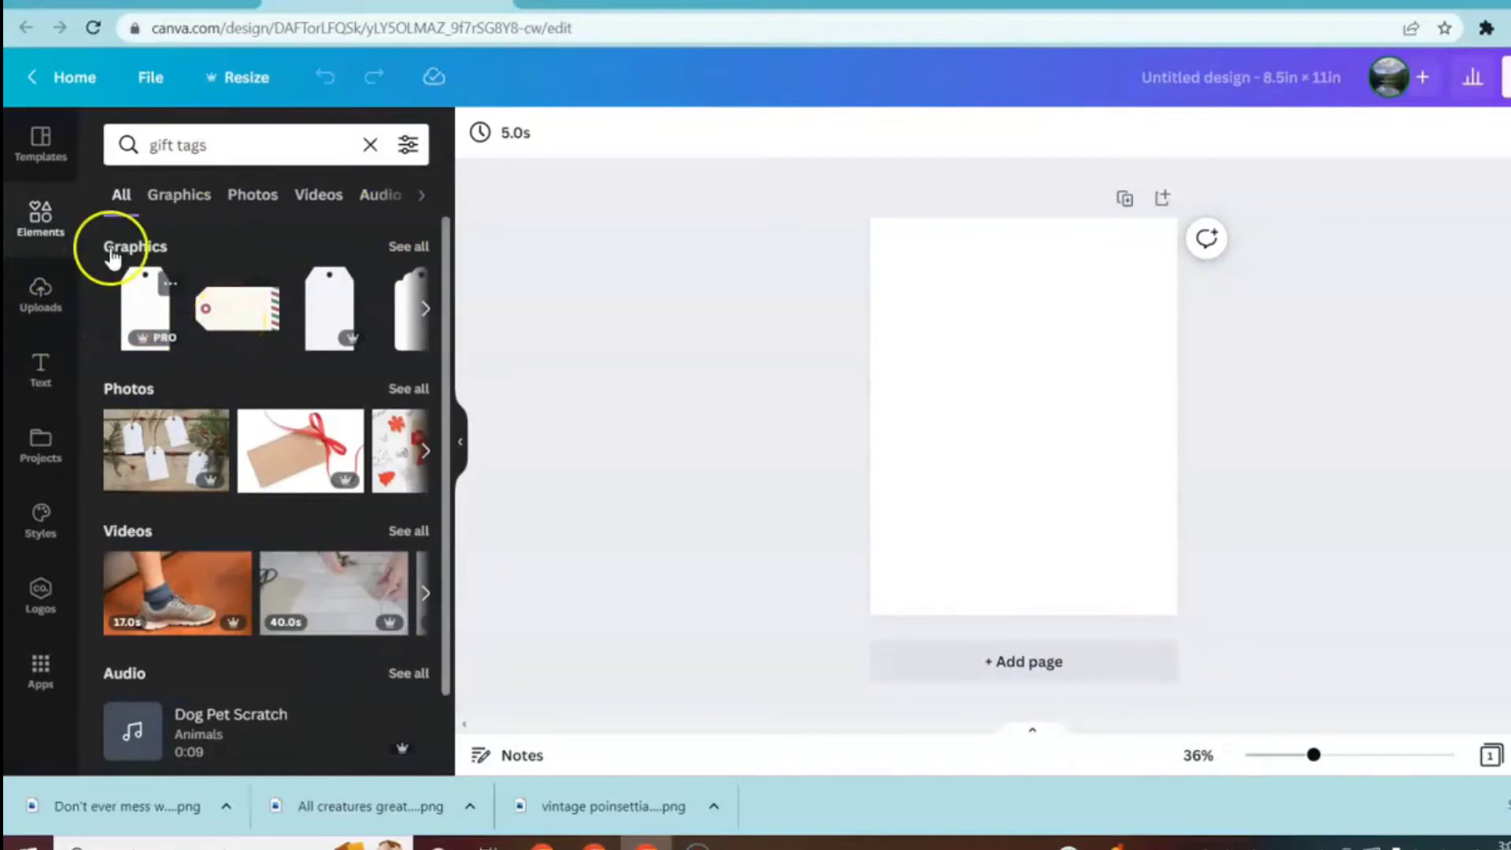
pyautogui.click(179, 197)
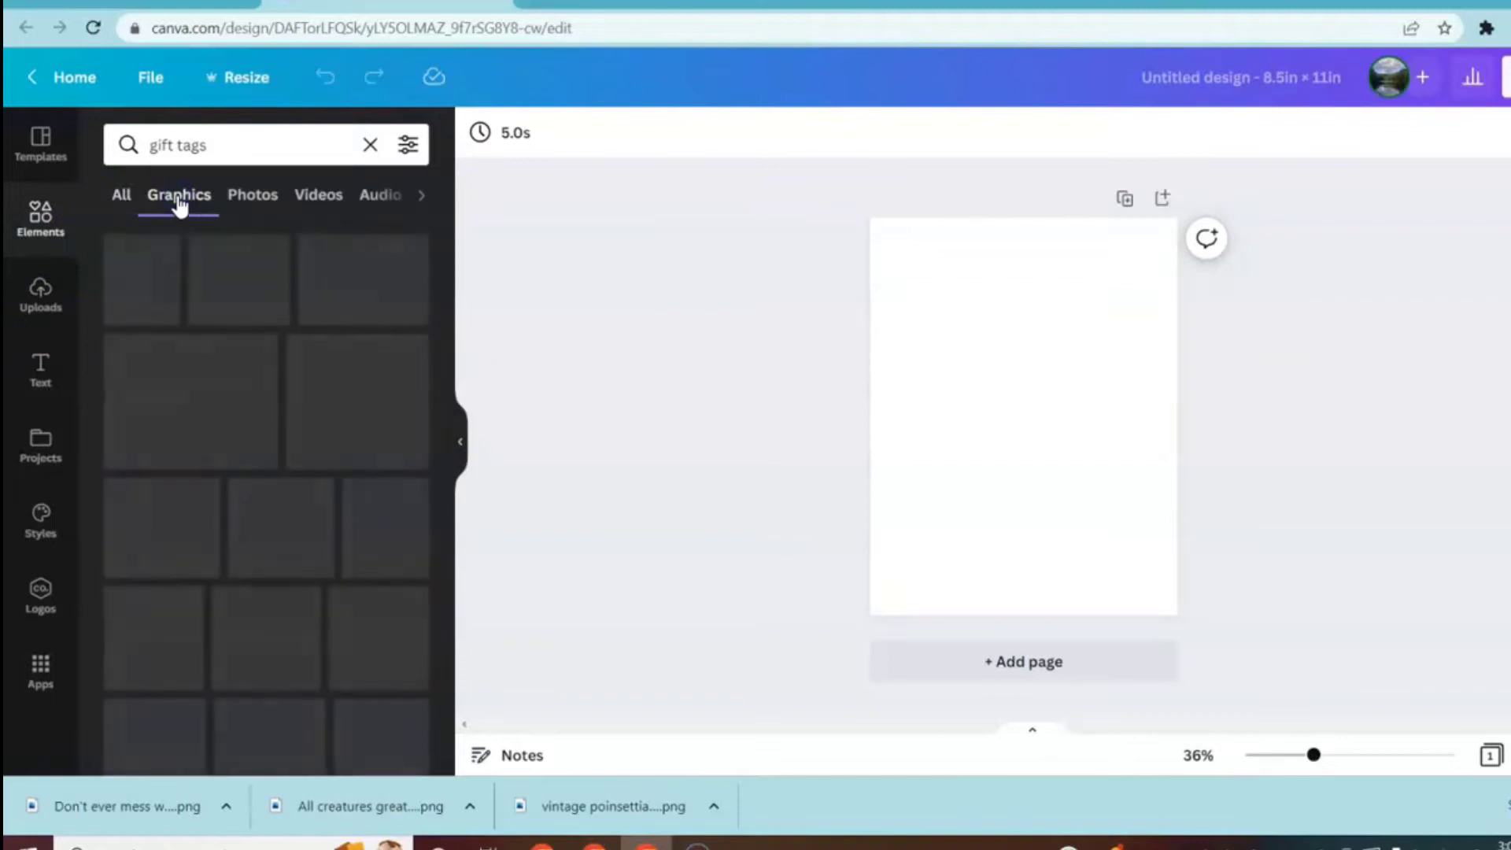
# - Add the plain white gift tag with angled upper corners and enlarge it to fill most of the page
pyautogui.scroll(-2, 315, 438)
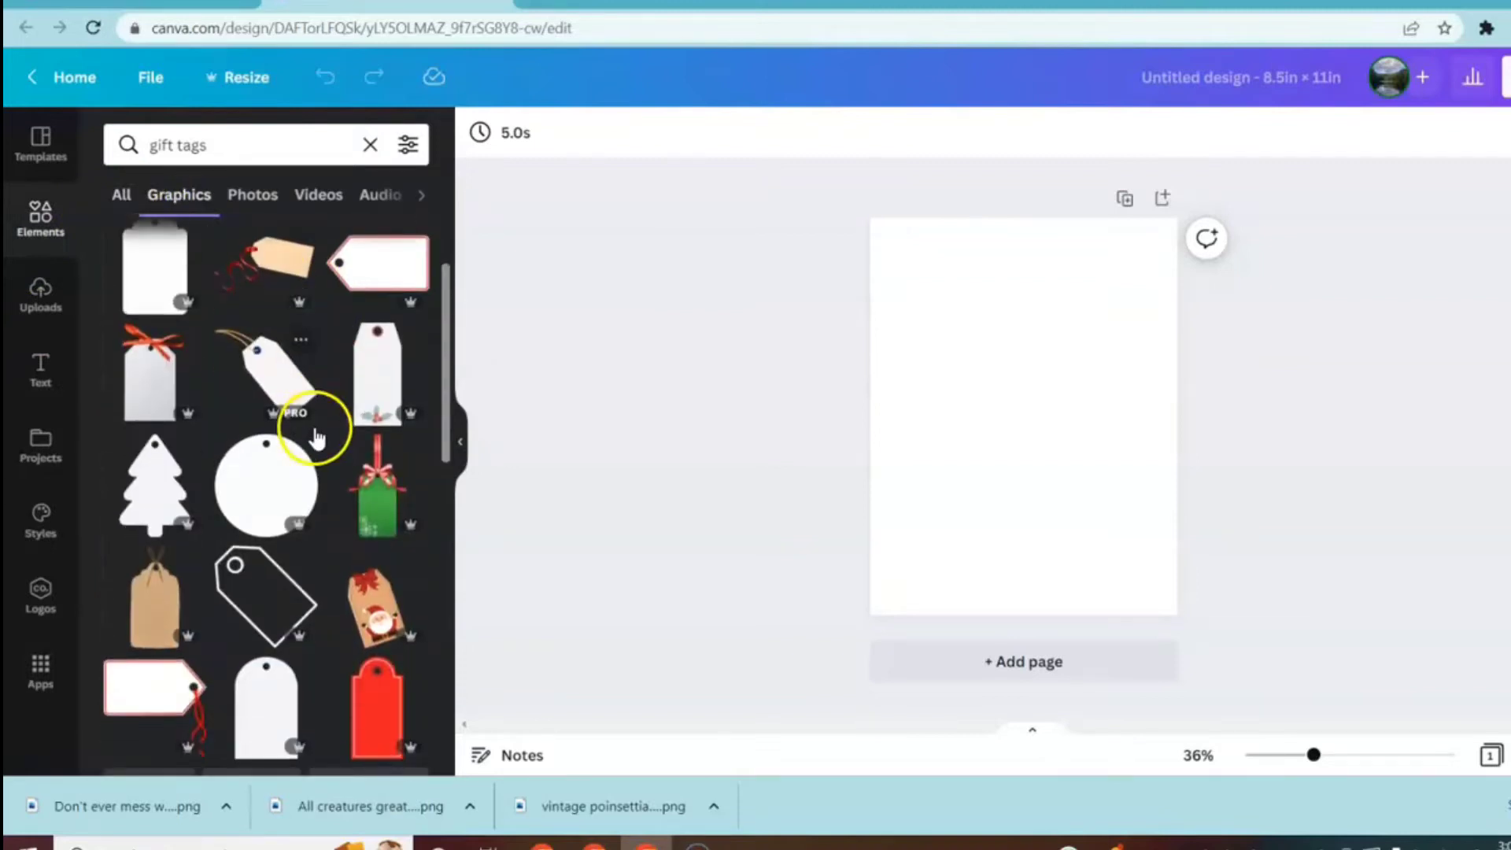
pyautogui.scroll(-3, 316, 438)
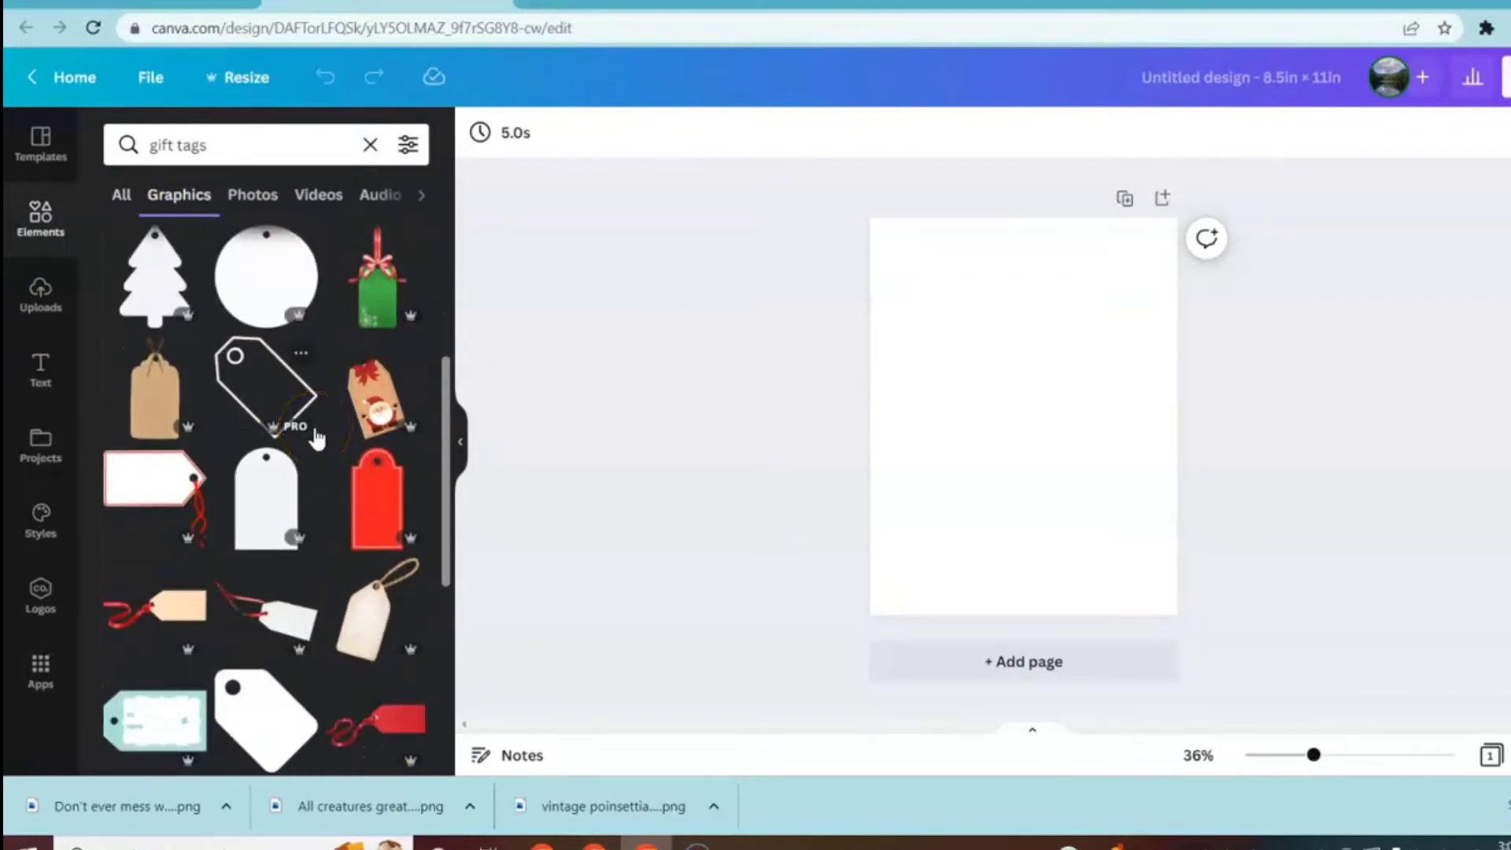
pyautogui.scroll(-5, 329, 439)
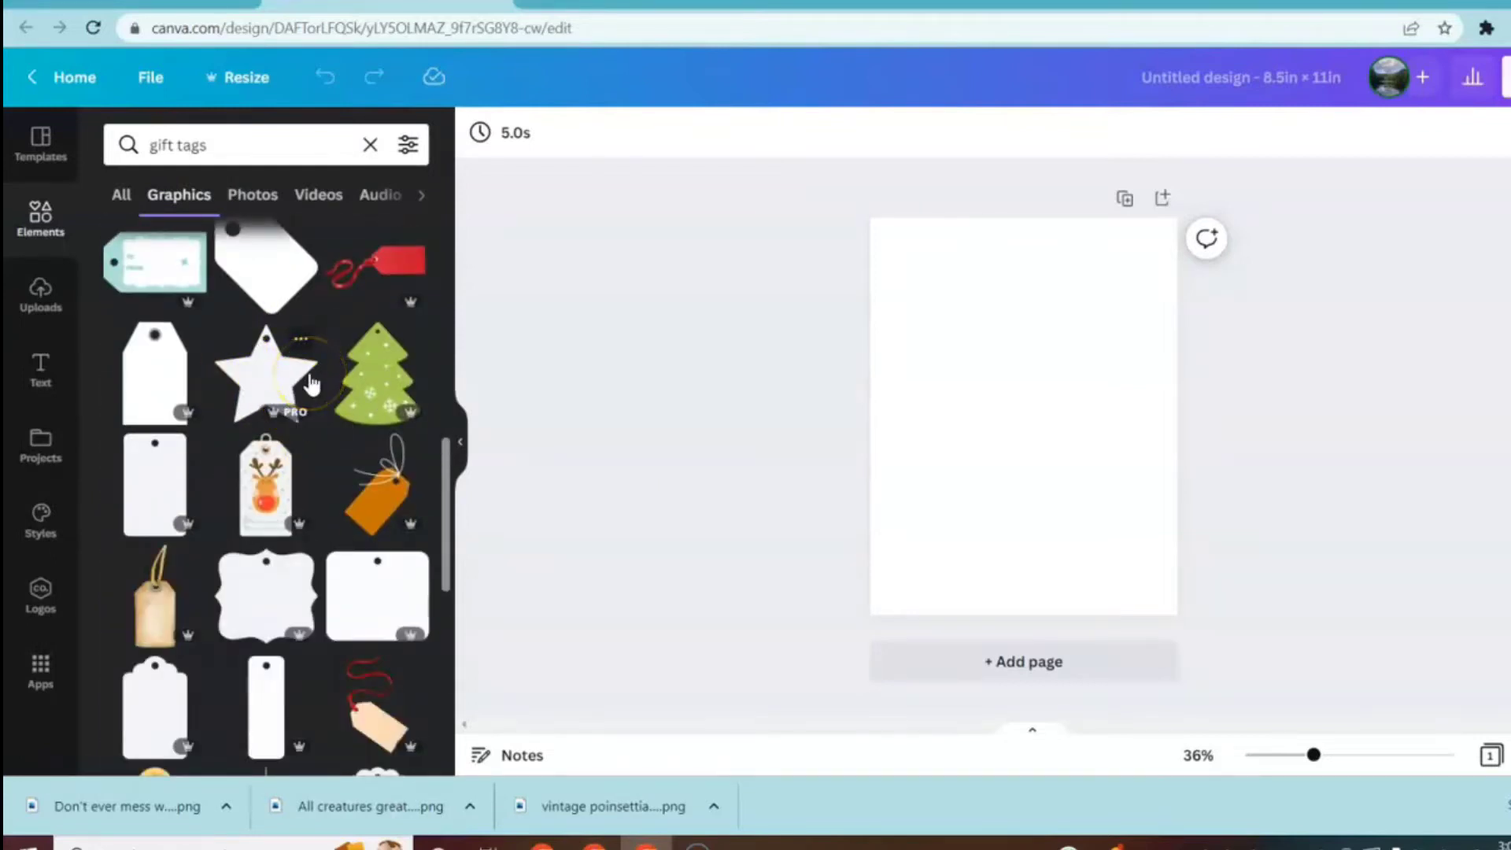
pyautogui.scroll(-3, 255, 381)
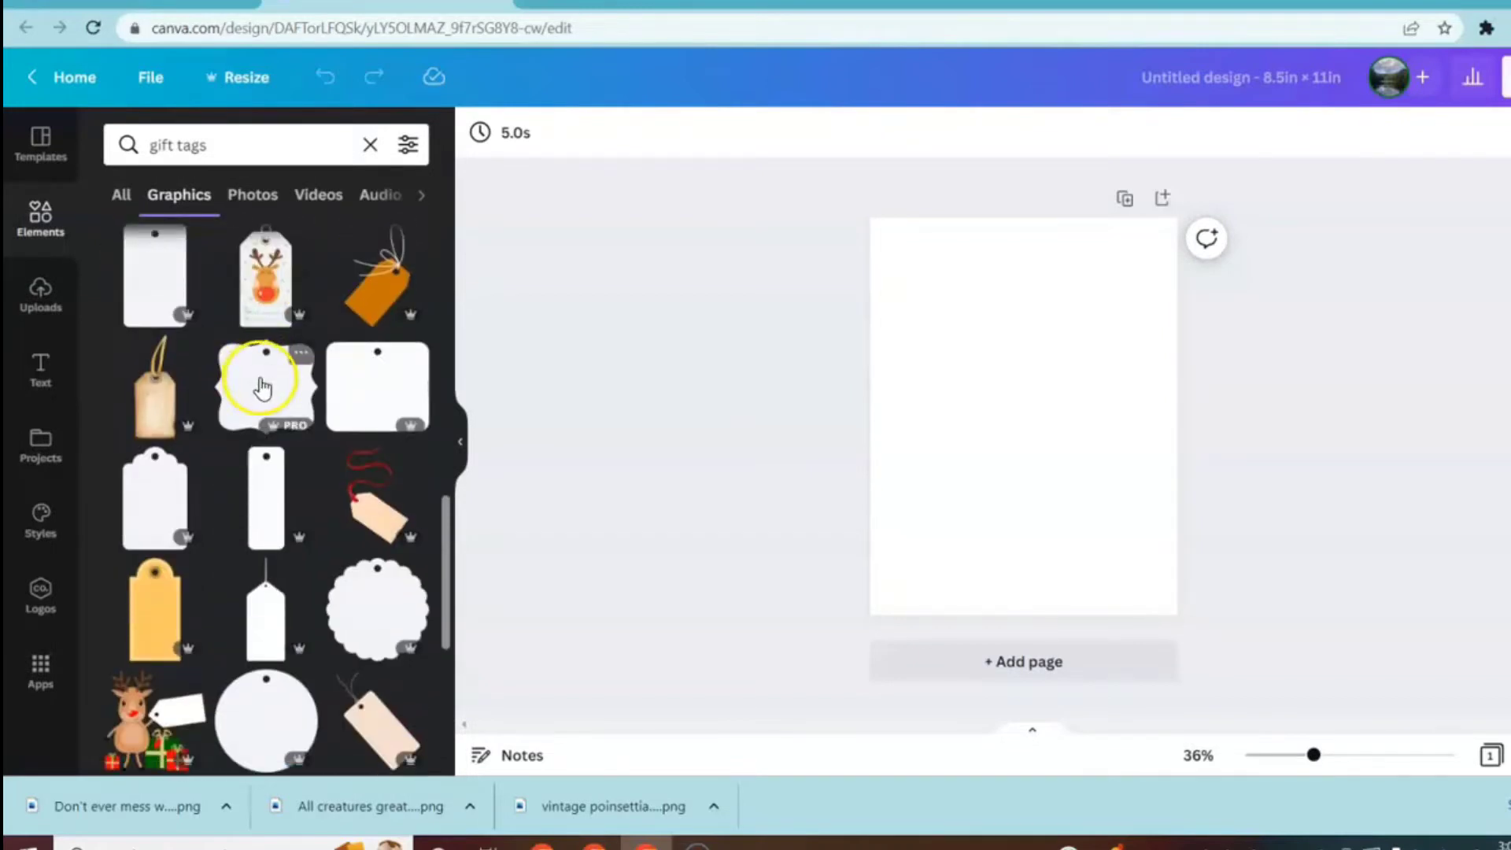
pyautogui.scroll(5, 259, 386)
pyautogui.click(151, 376)
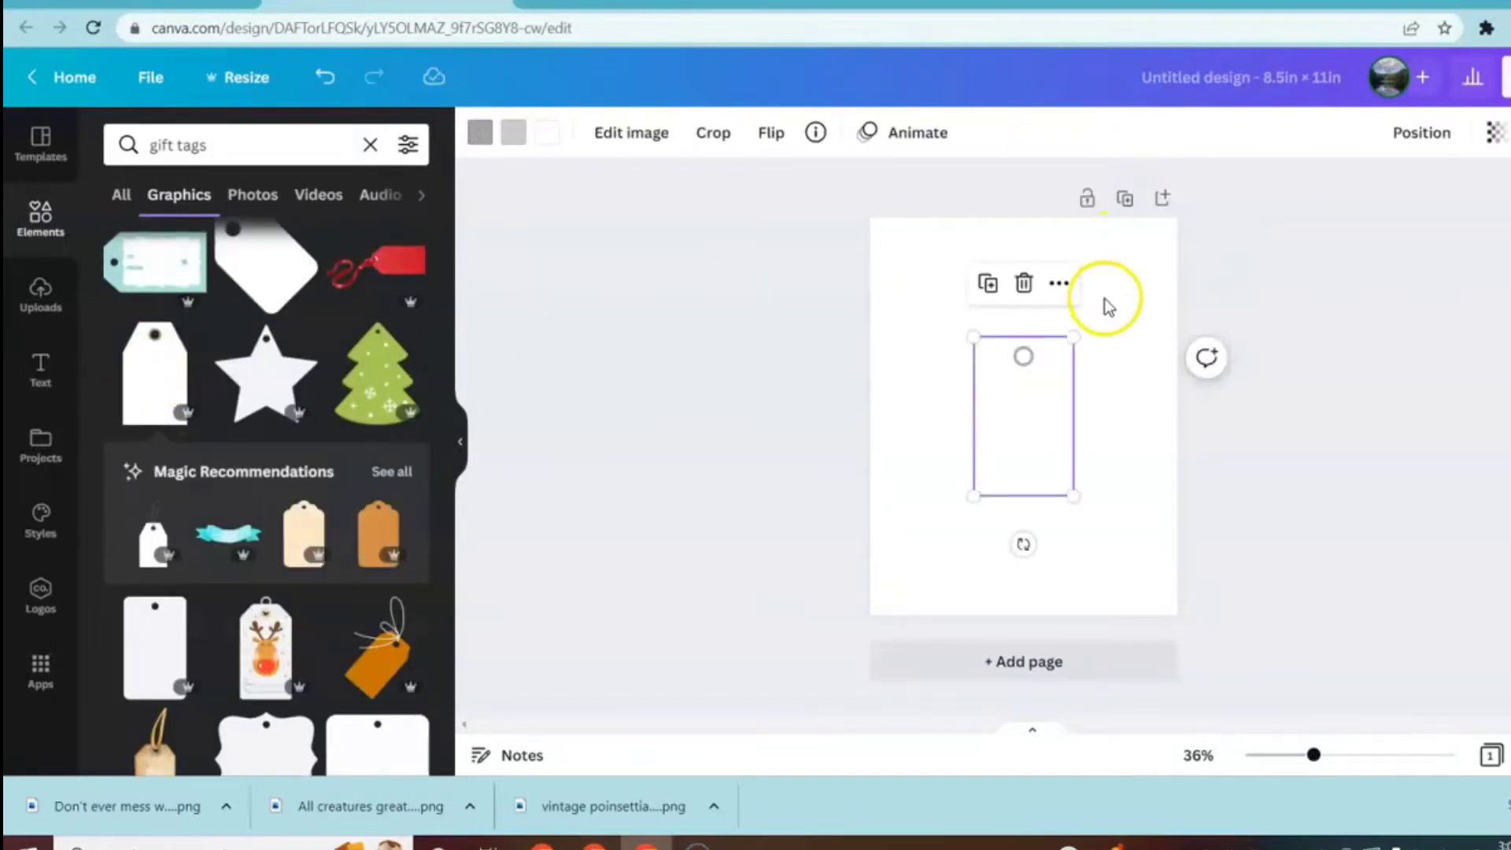
pyautogui.moveTo(1073, 337); pyautogui.dragTo(1157, 276)
pyautogui.moveTo(974, 494); pyautogui.dragTo(888, 571)
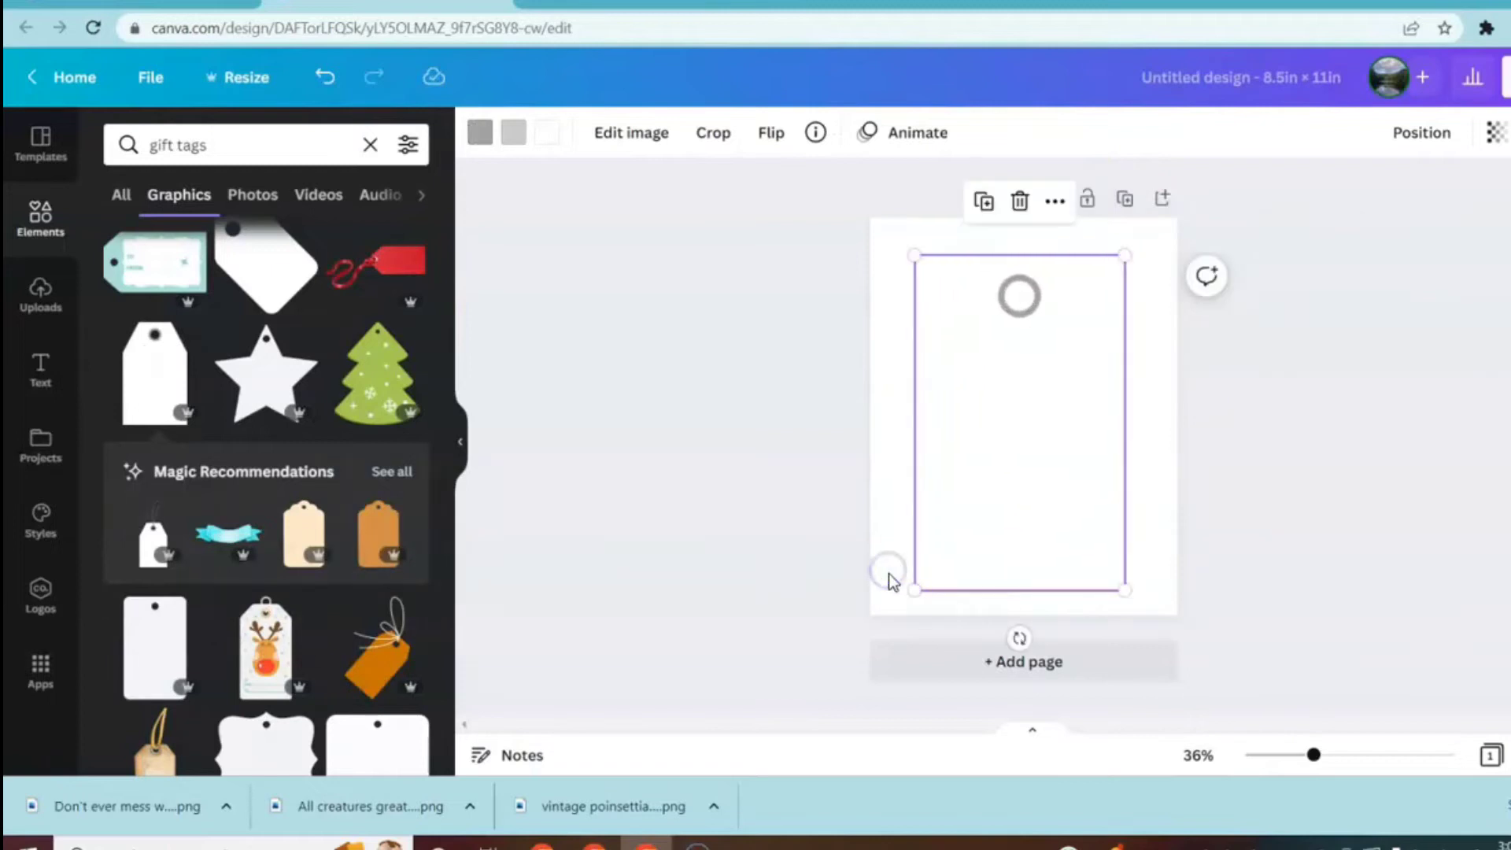
# - Set the page background to the darker grey from the document colors
pyautogui.click(1166, 313)
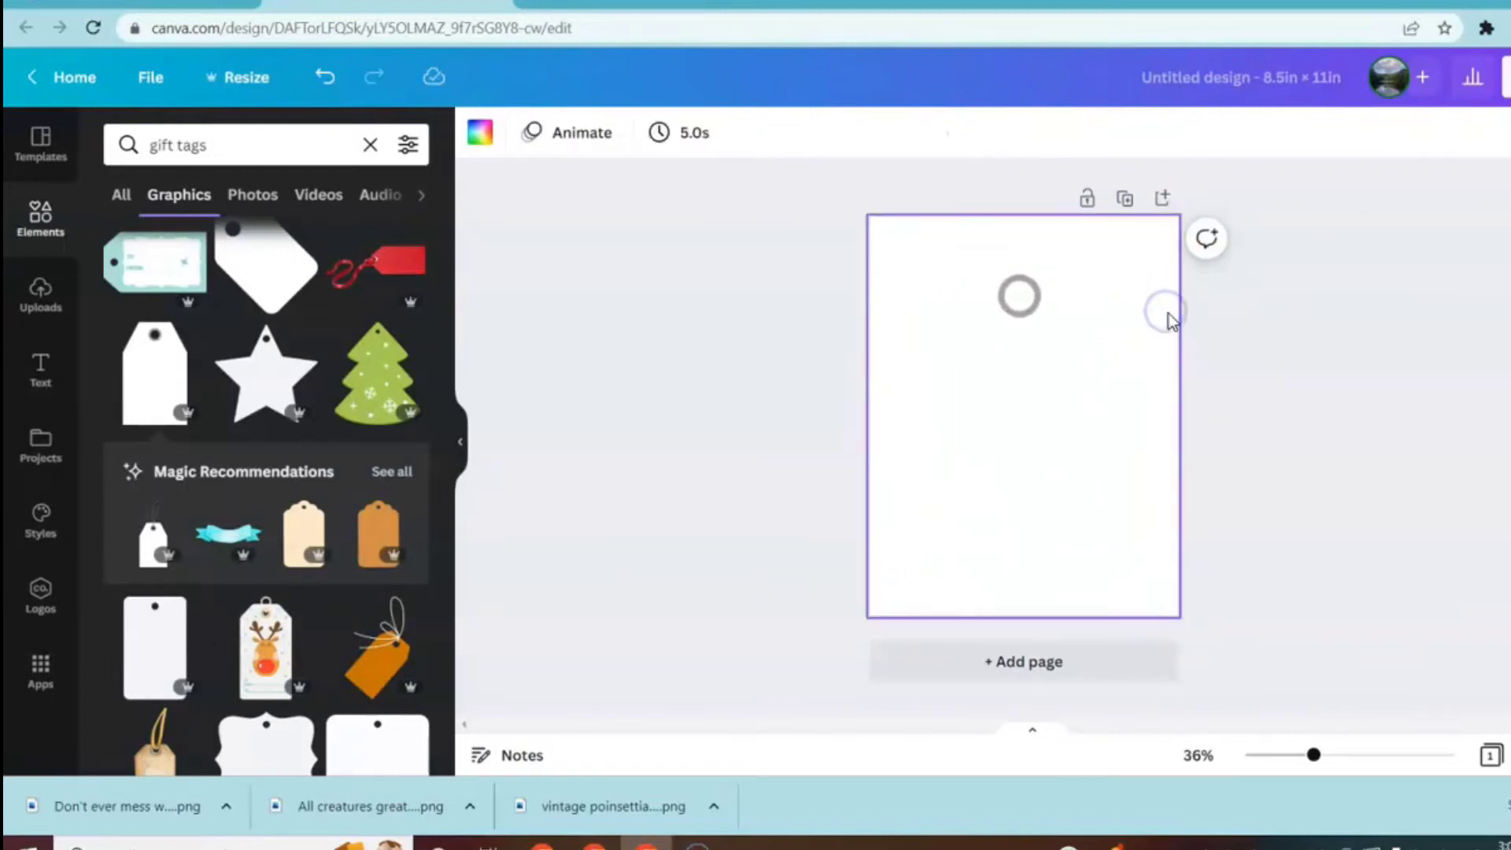
pyautogui.click(479, 136)
pyautogui.click(190, 259)
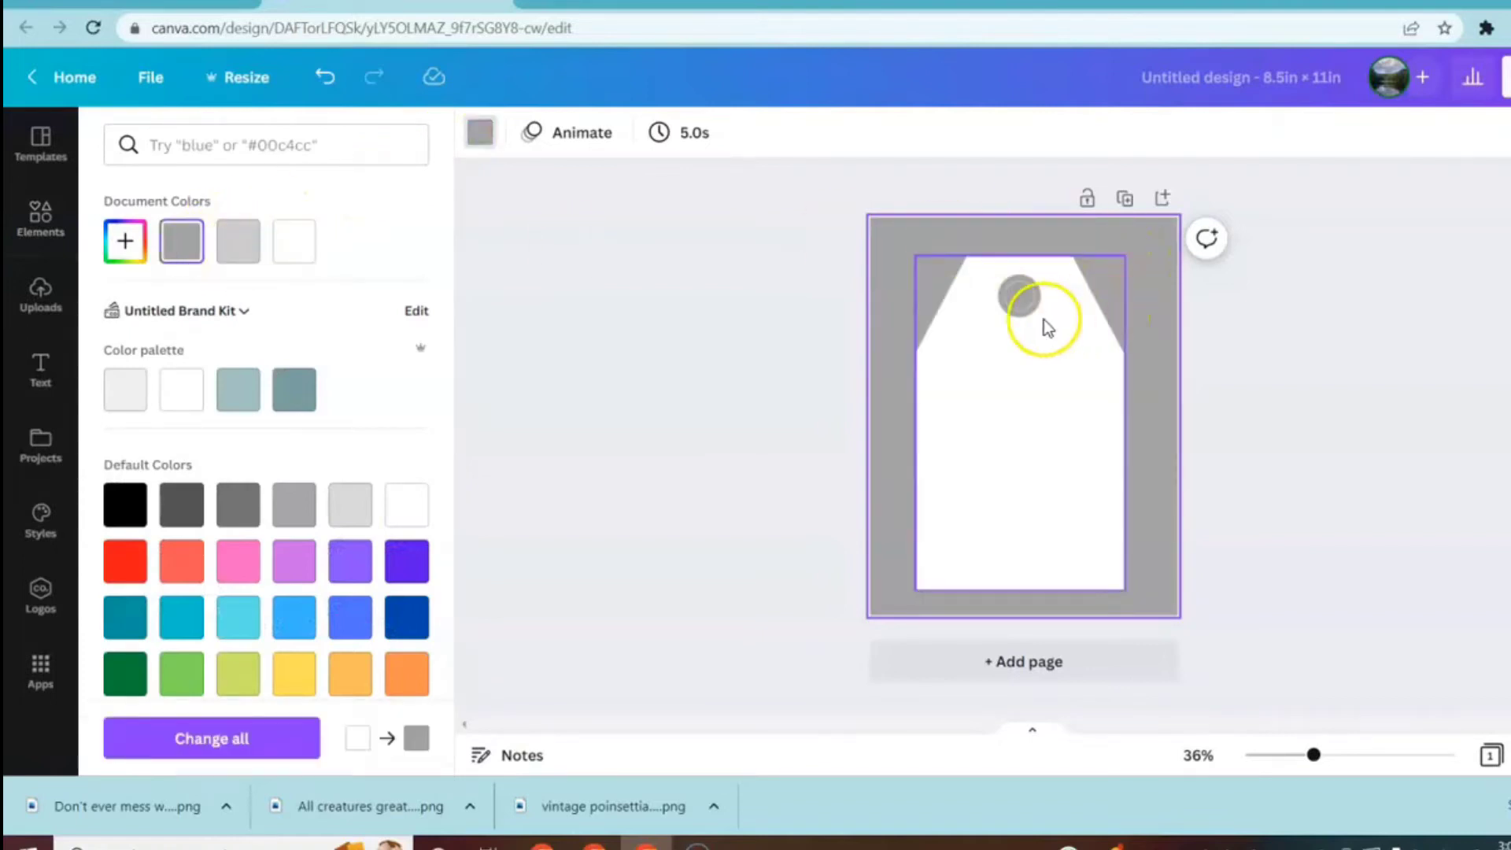
pyautogui.press('Escape')
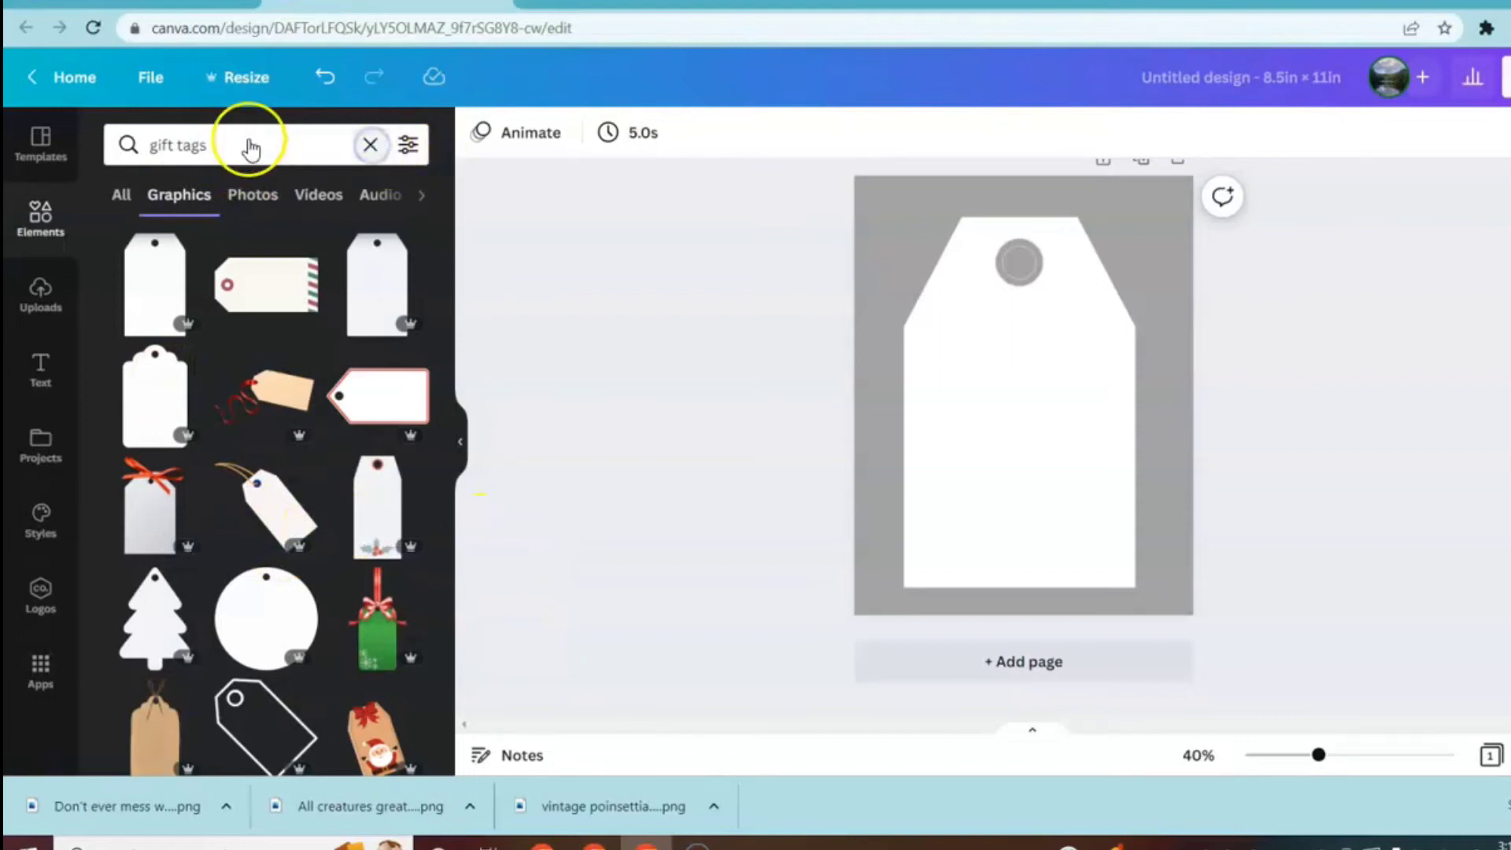
# - Search the elements for "Christmas treats", add the pink-frosted cupcake with the candy cane, and show all its recommended graphics
pyautogui.click(372, 147)
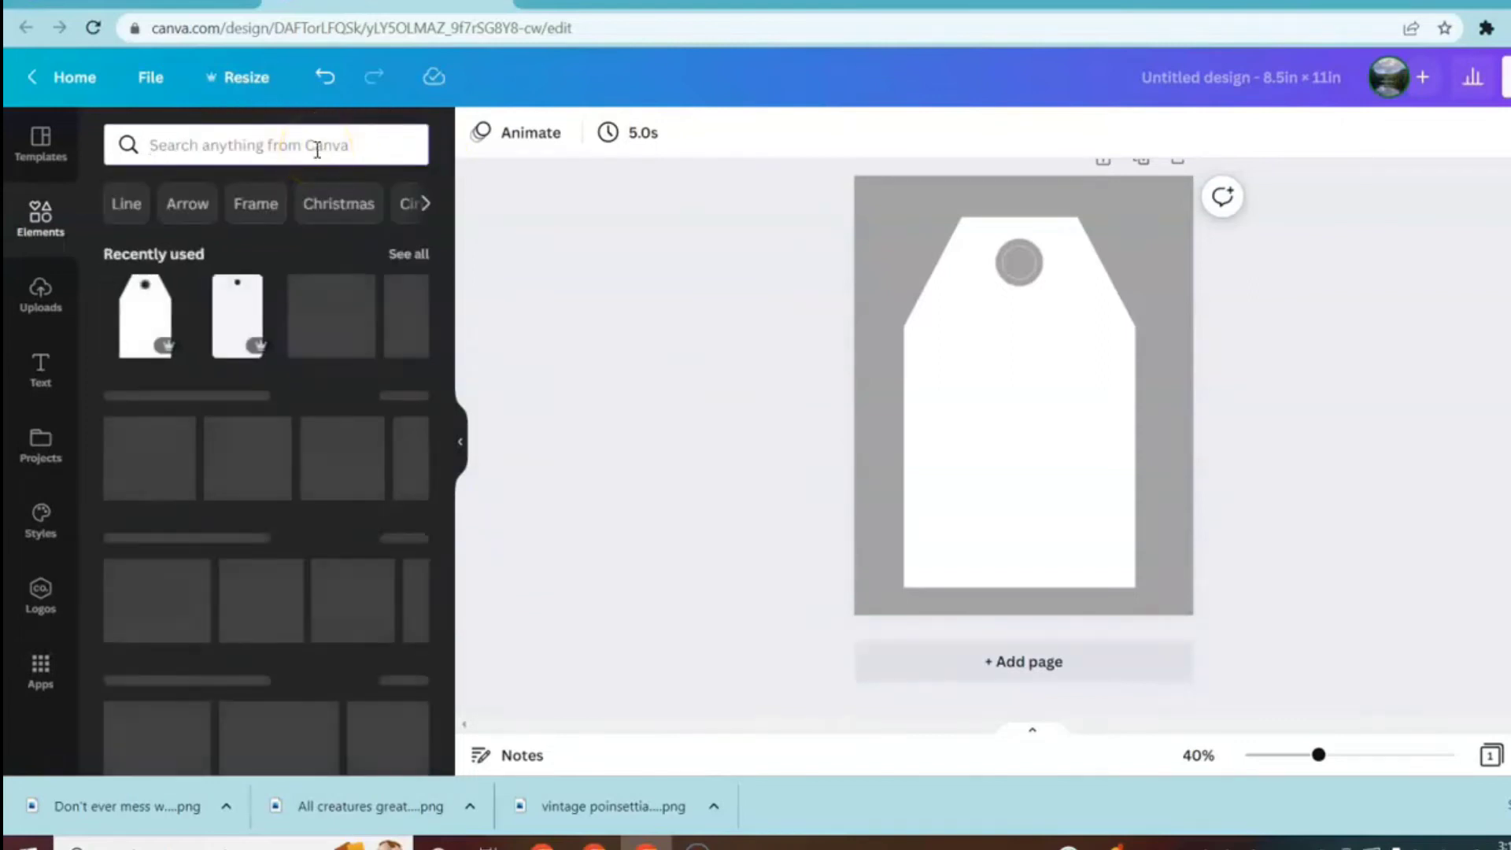
pyautogui.click(317, 150)
pyautogui.write('ch')
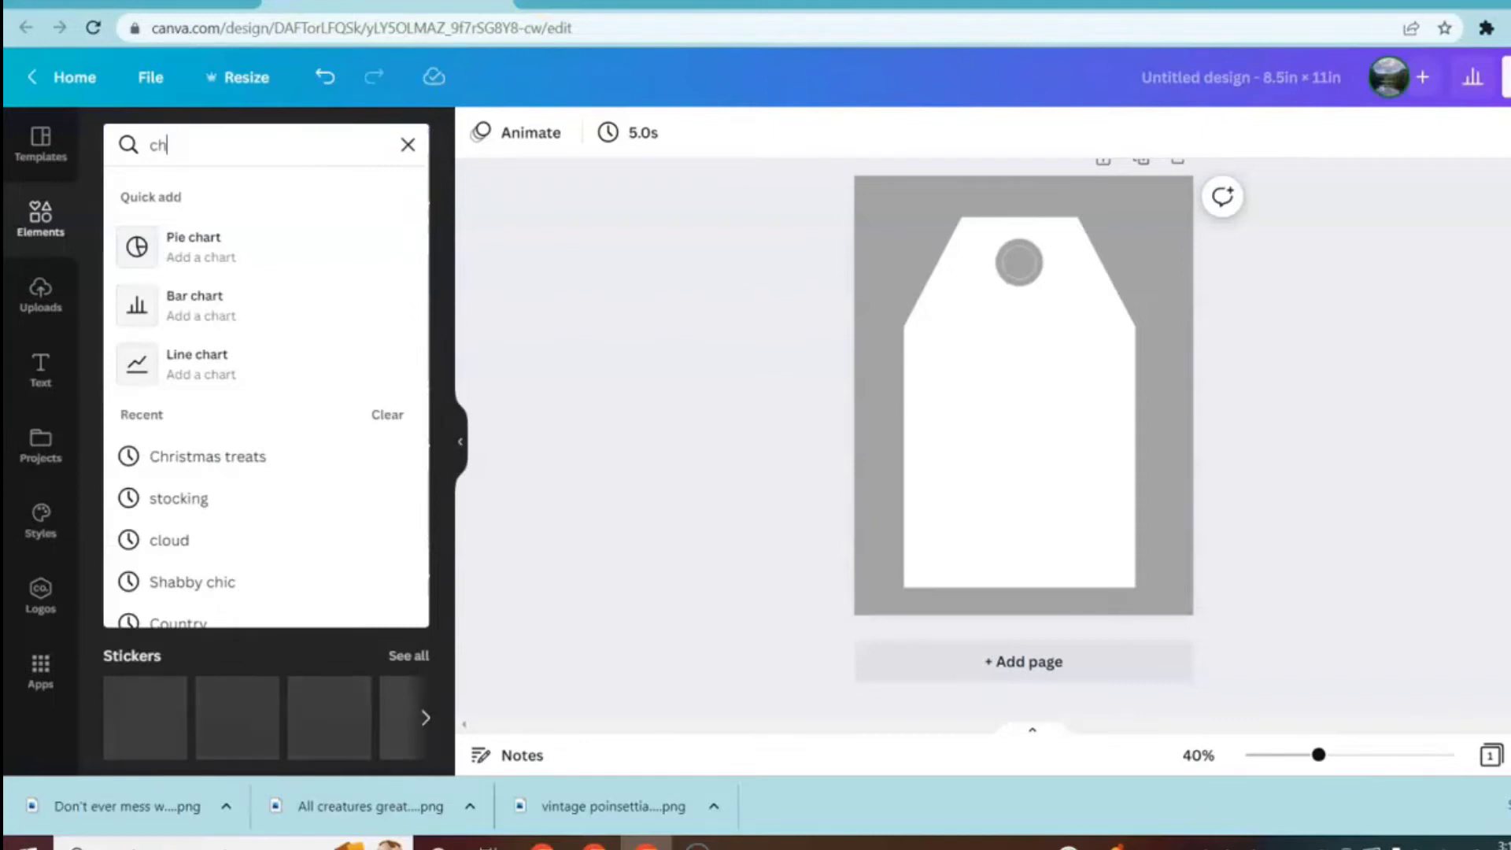
pyautogui.write('ris')
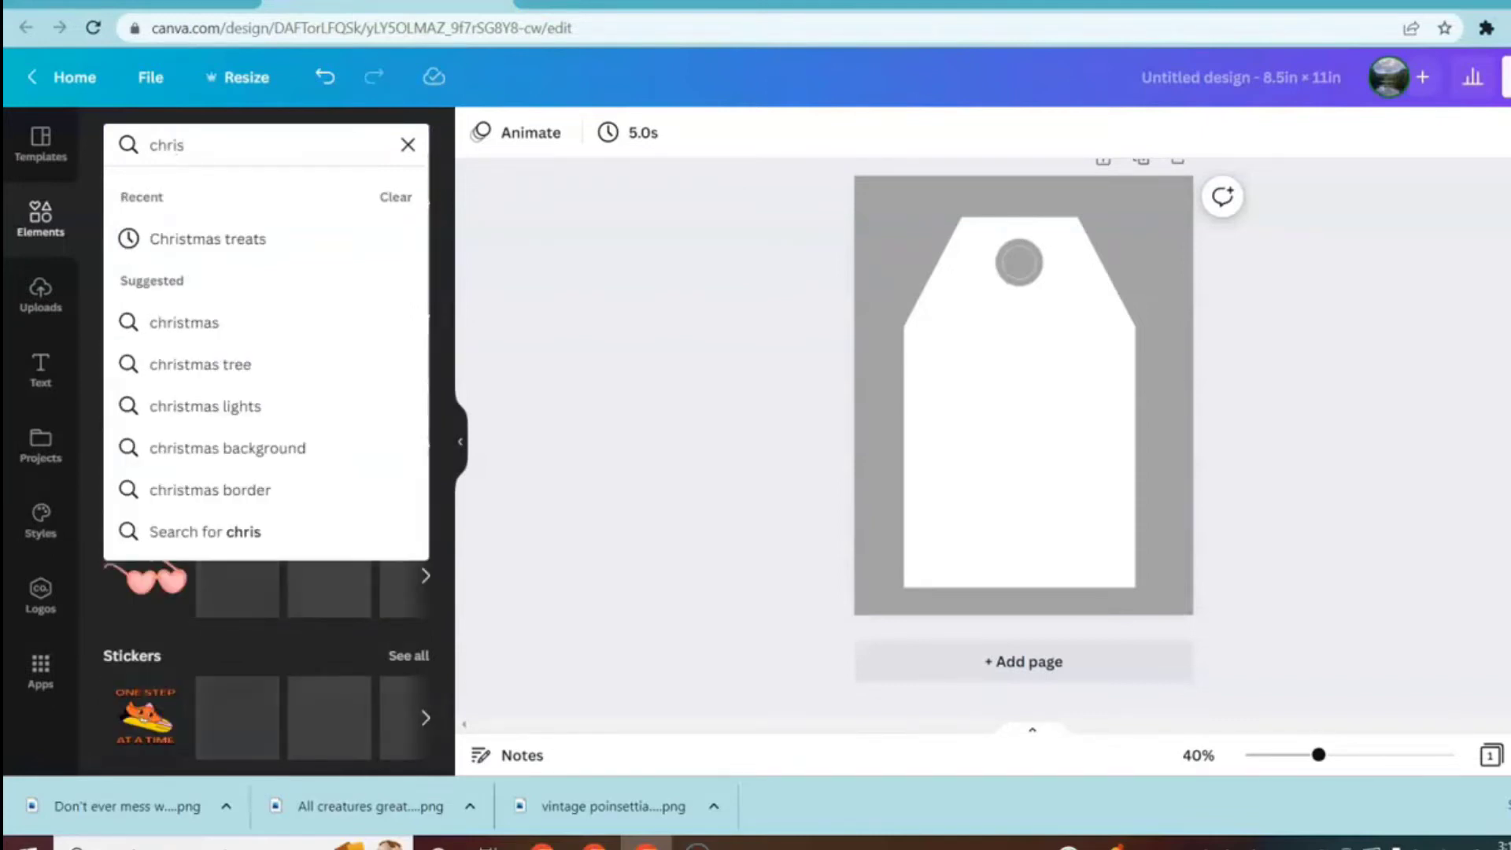
pyautogui.click(217, 238)
pyautogui.click(266, 313)
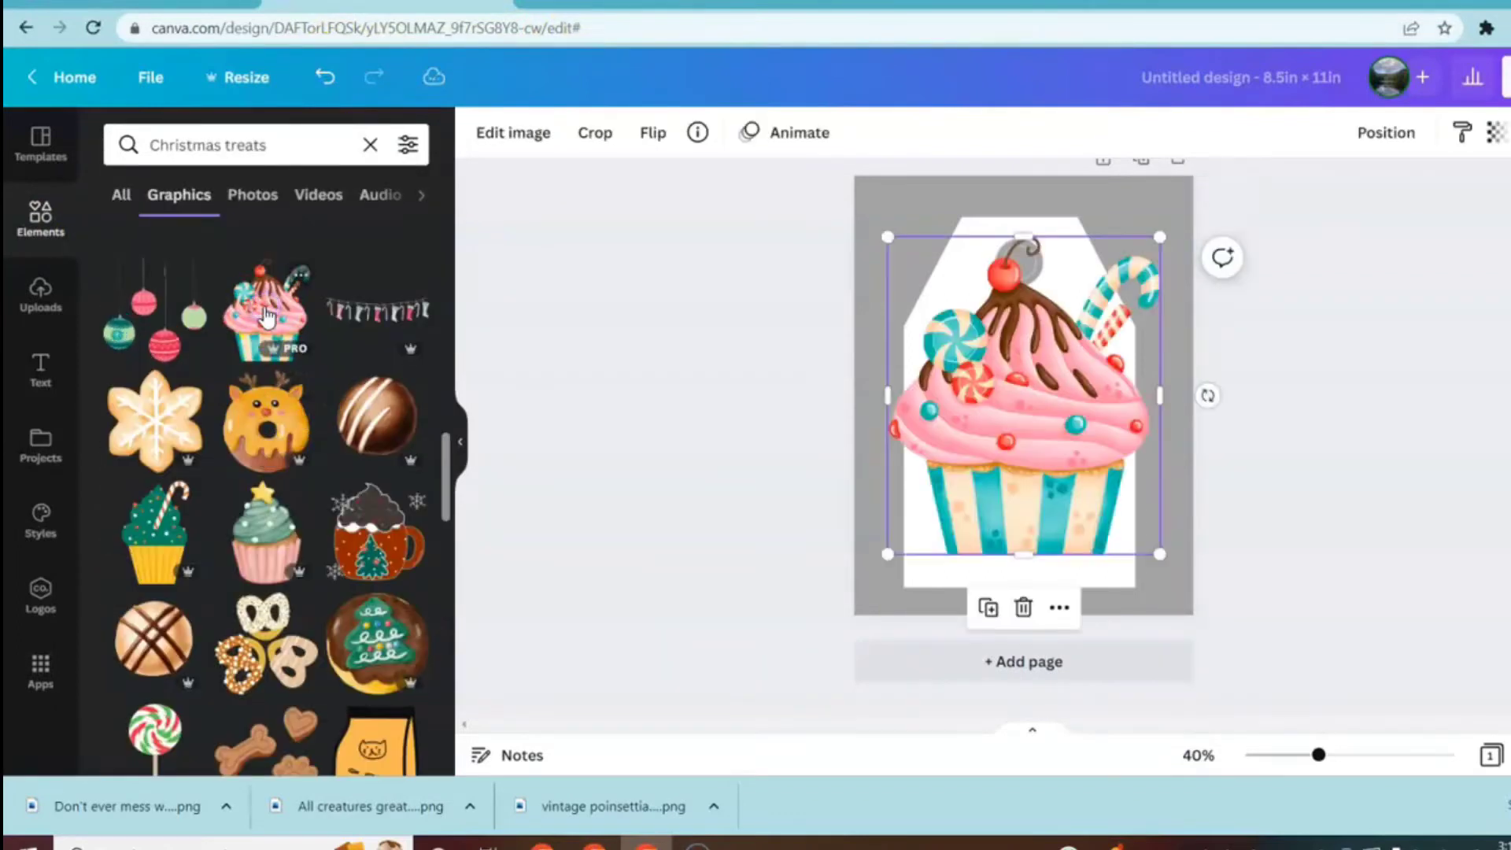
pyautogui.click(388, 408)
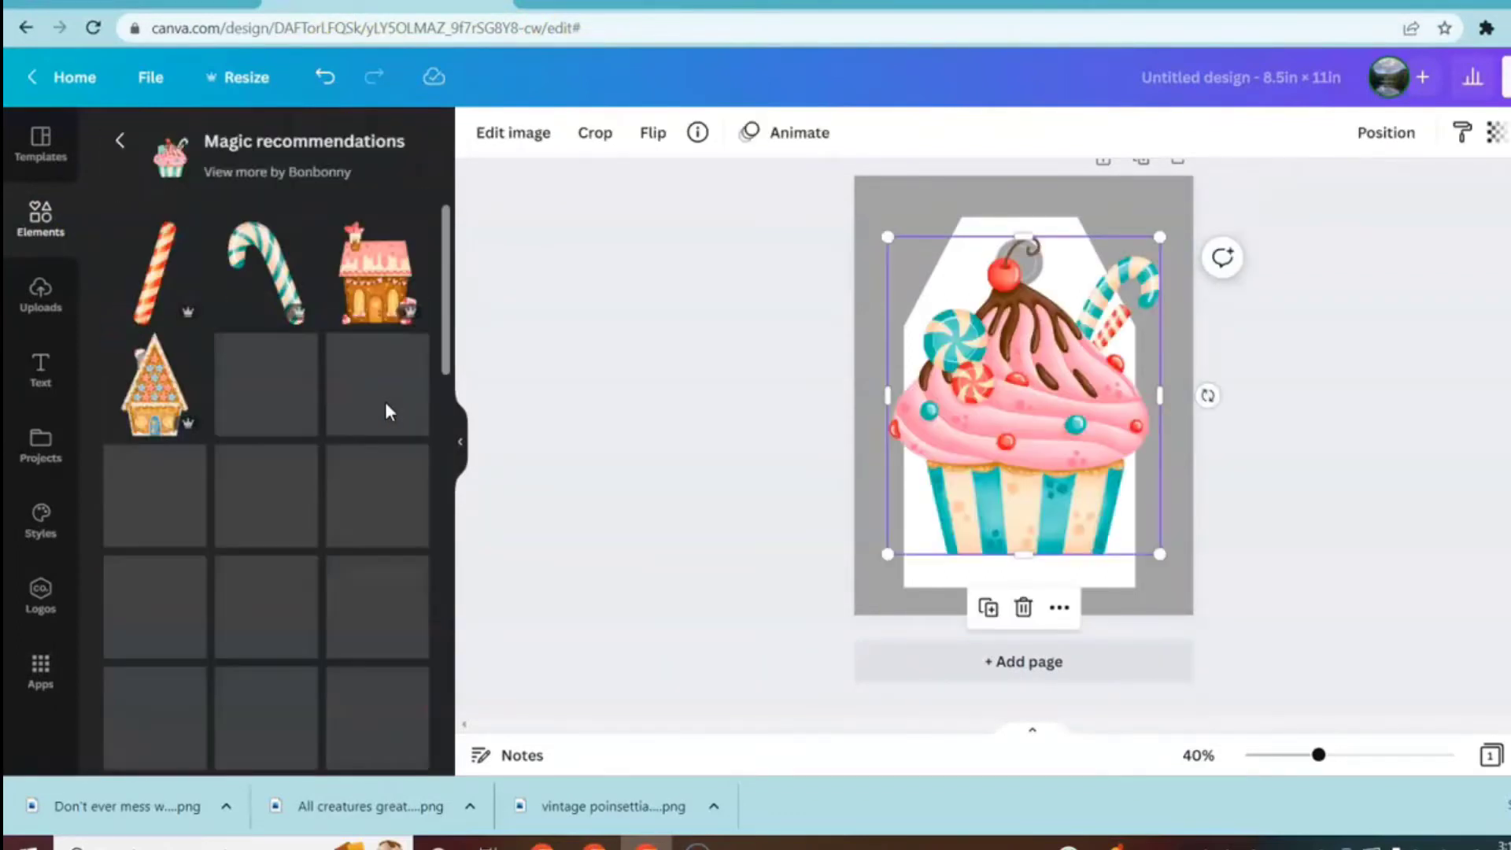
# - Shrink the cupcake into the tag's lower-left corner and crop its left side flush with the tag's edge
pyautogui.click(1212, 258)
pyautogui.moveTo(1131, 266); pyautogui.dragTo(995, 362)
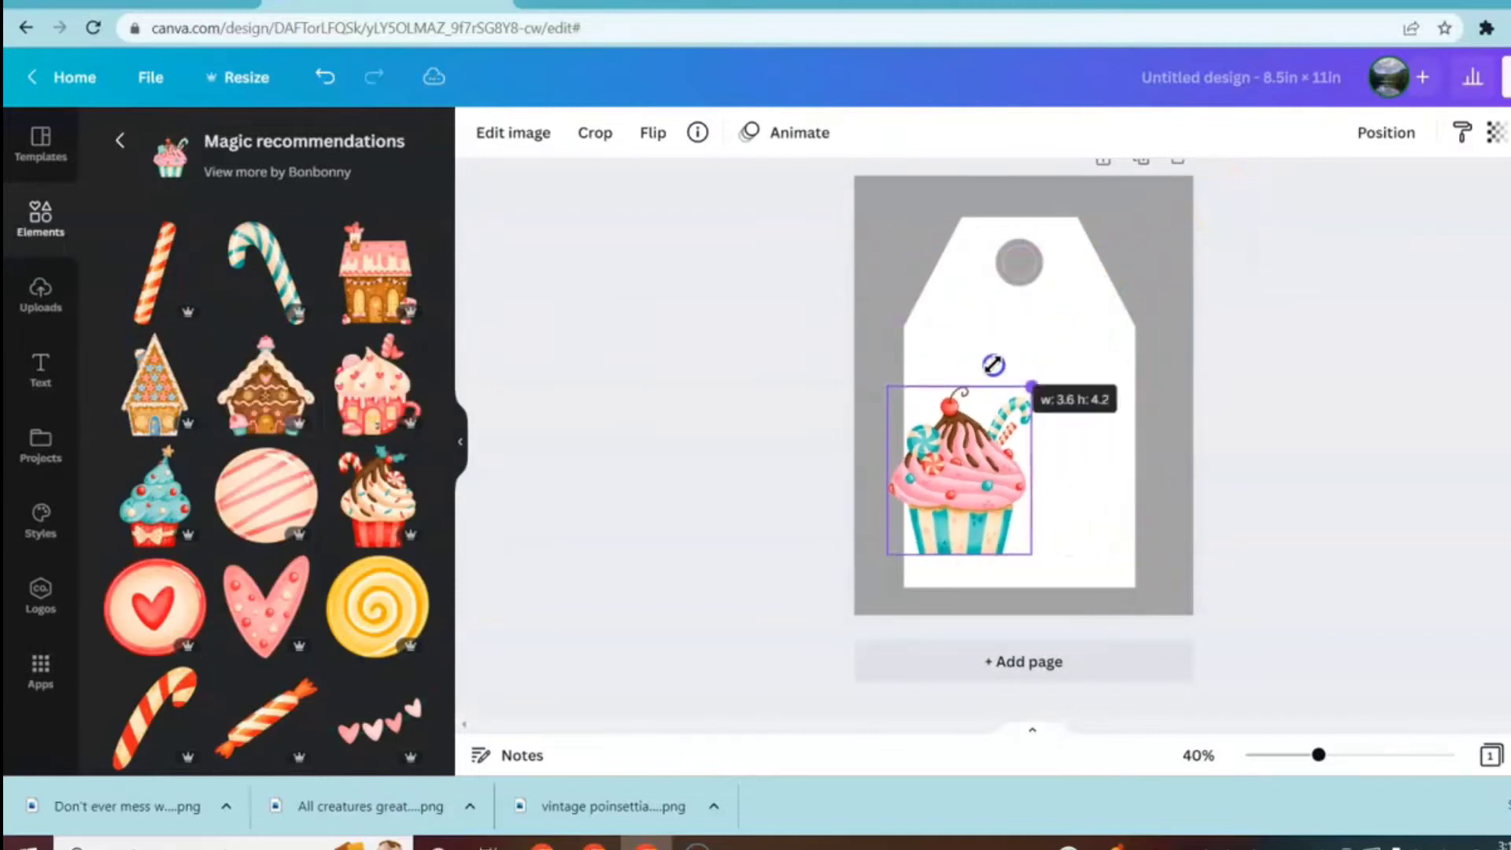
pyautogui.moveTo(956, 504); pyautogui.dragTo(937, 539)
pyautogui.moveTo(1012, 431); pyautogui.dragTo(1035, 403)
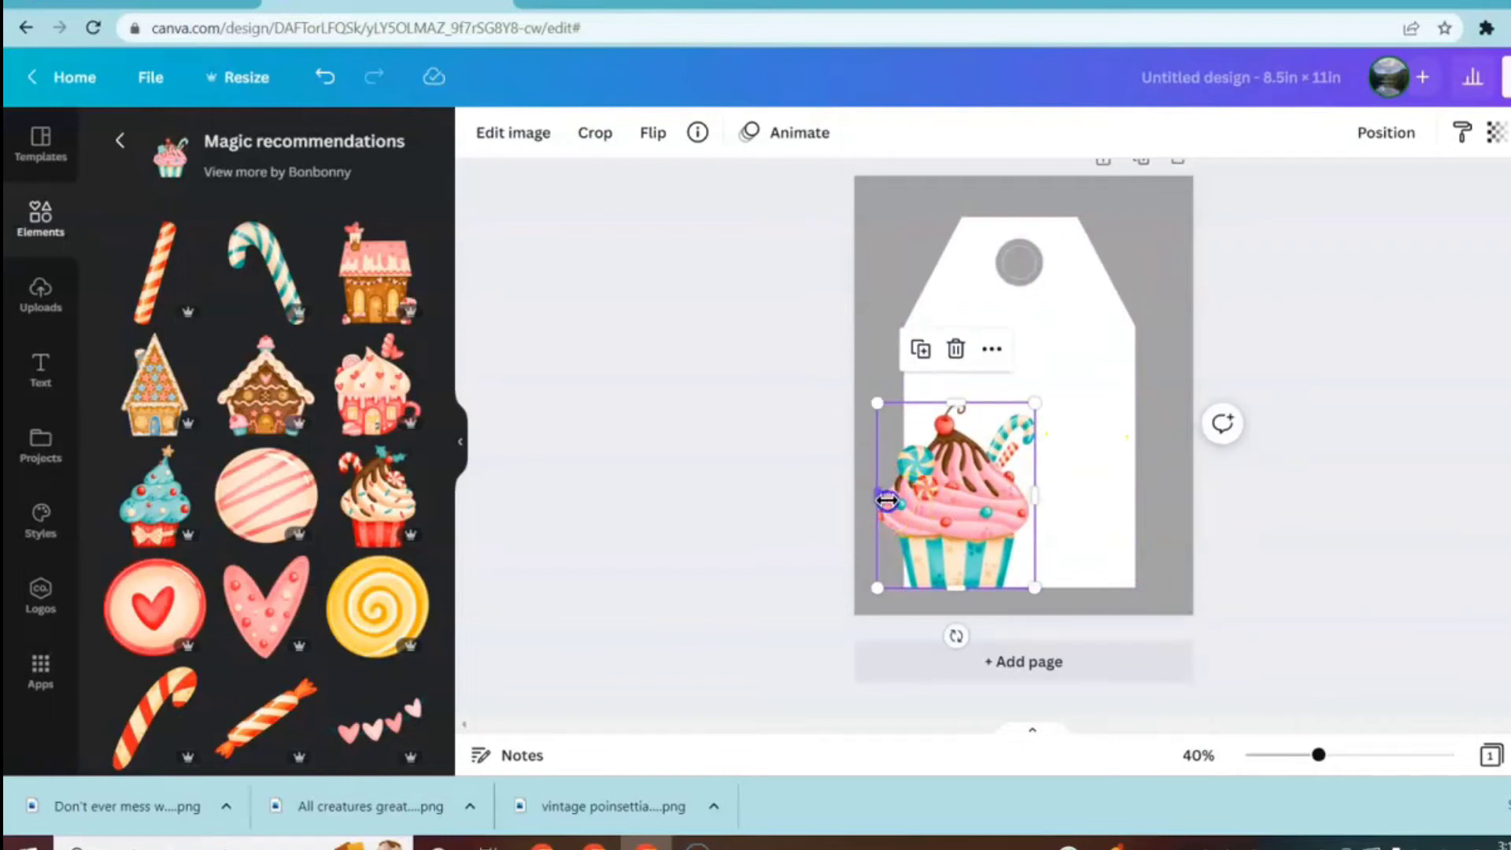
pyautogui.moveTo(896, 501); pyautogui.dragTo(903, 499)
pyautogui.click(720, 443)
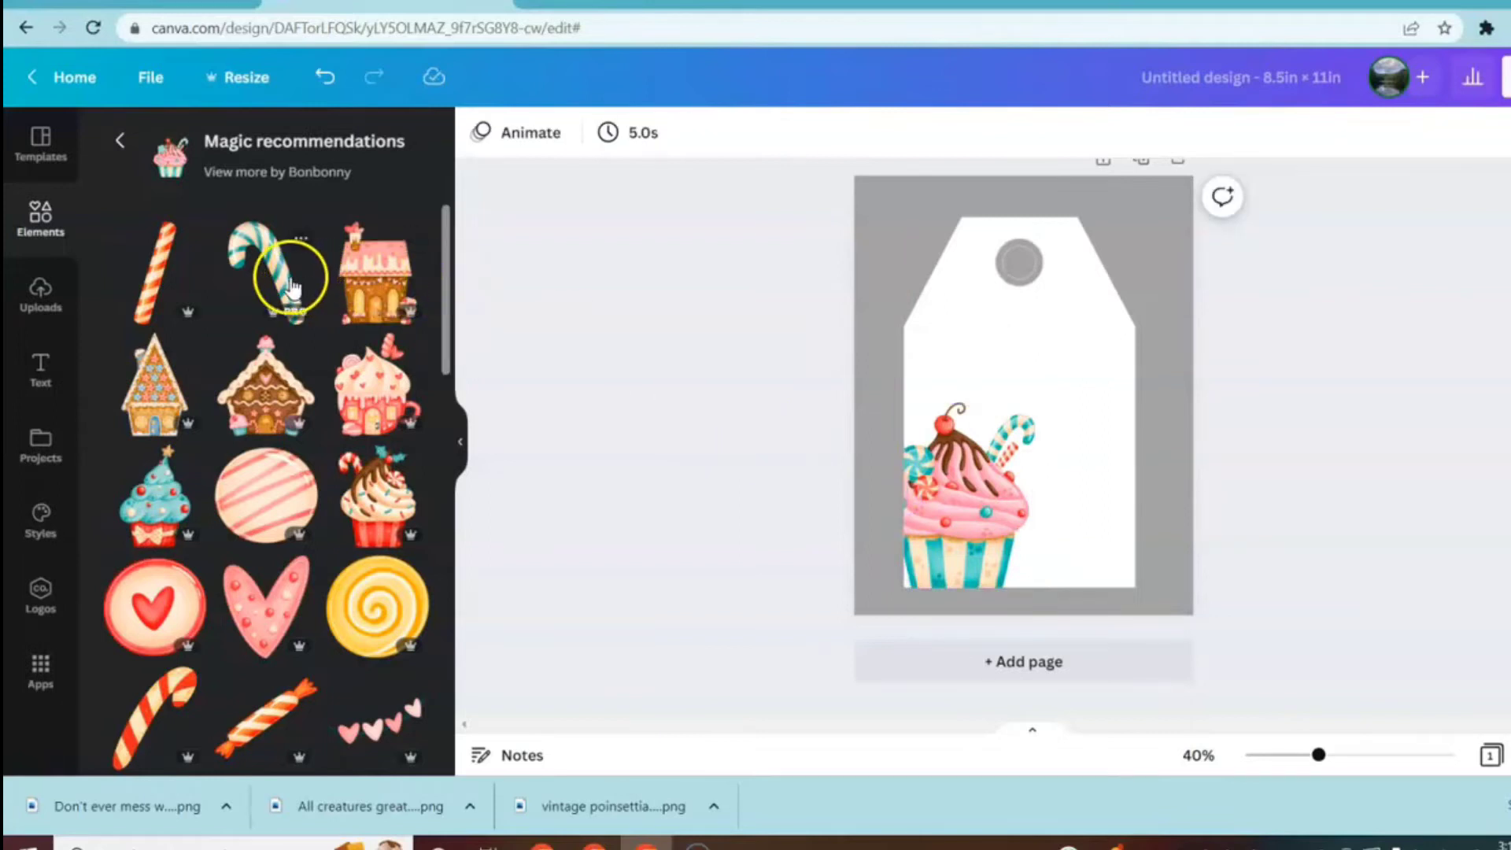
# - Add the teal-striped candy cane, shrink it and place it beside the tag's hole near the upper-right edge
pyautogui.click(284, 285)
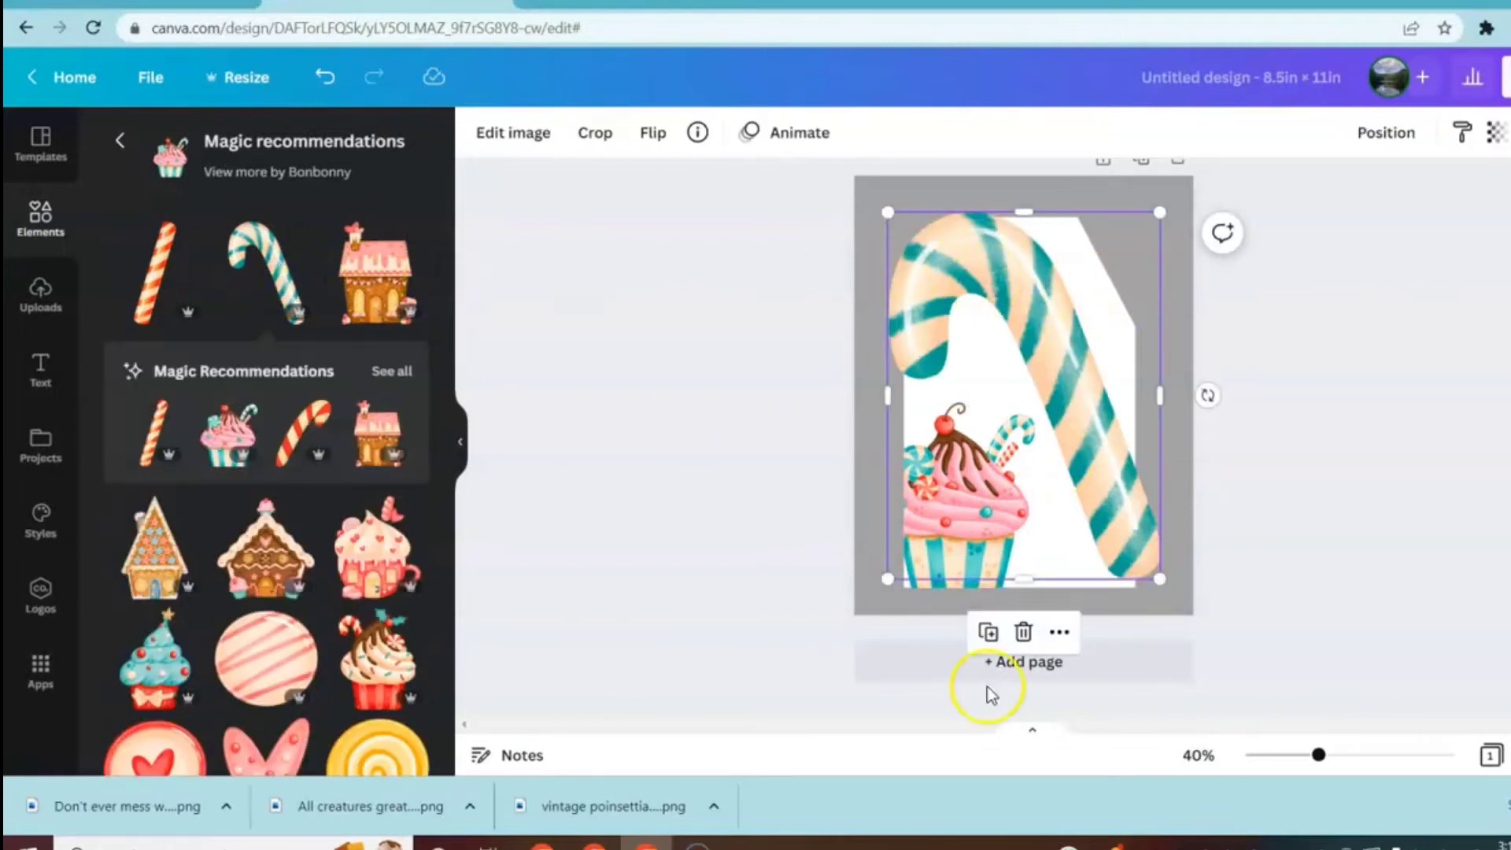
pyautogui.moveTo(943, 543); pyautogui.dragTo(1141, 365)
pyautogui.moveTo(1139, 260); pyautogui.dragTo(1098, 303)
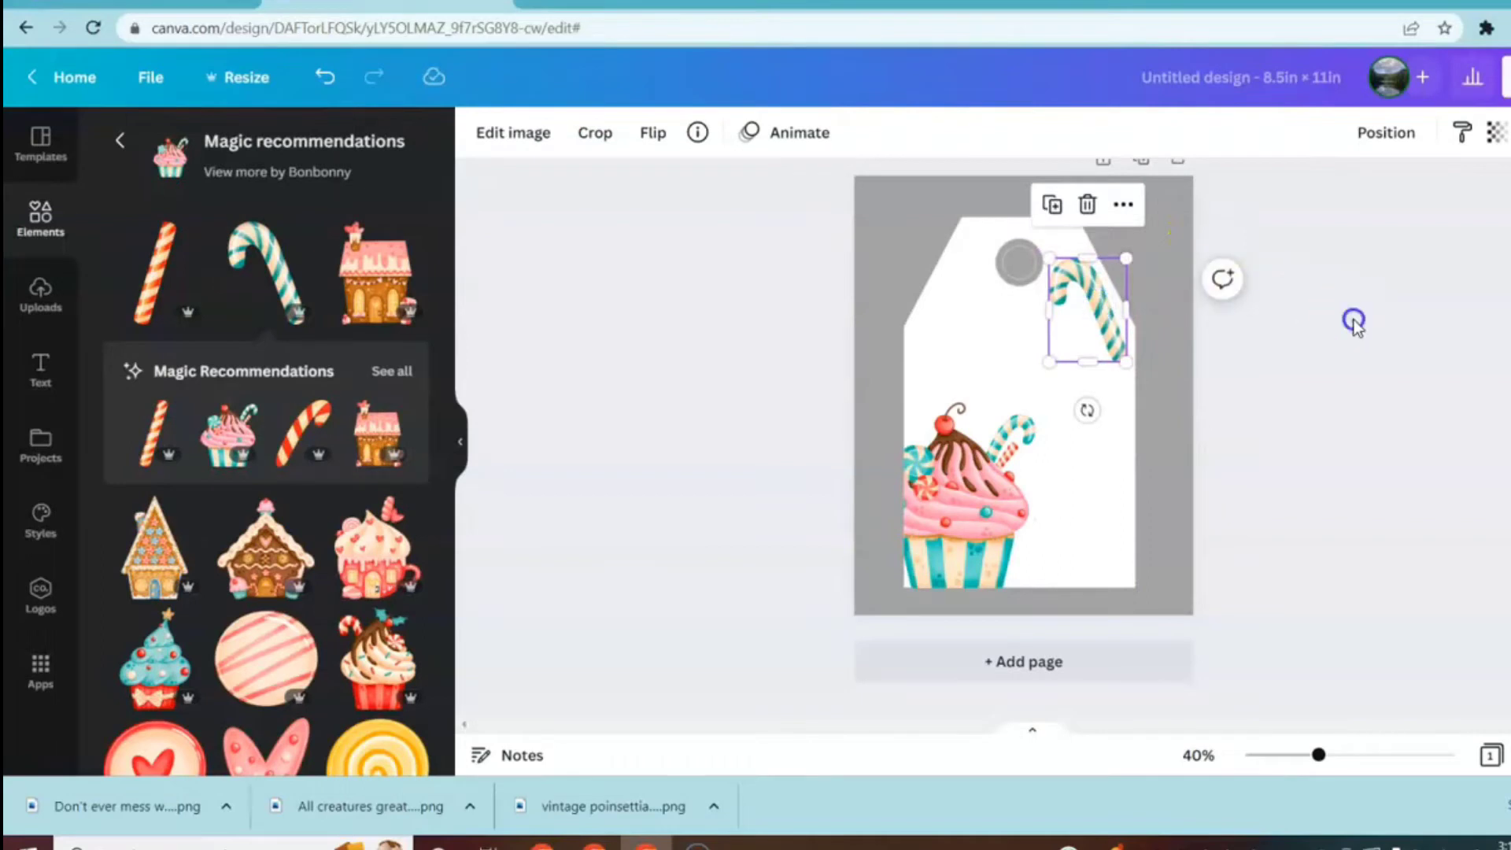
# - Recolor the ring around the tag's hole with the light pink from the cupcake's photo colors
pyautogui.click(1003, 276)
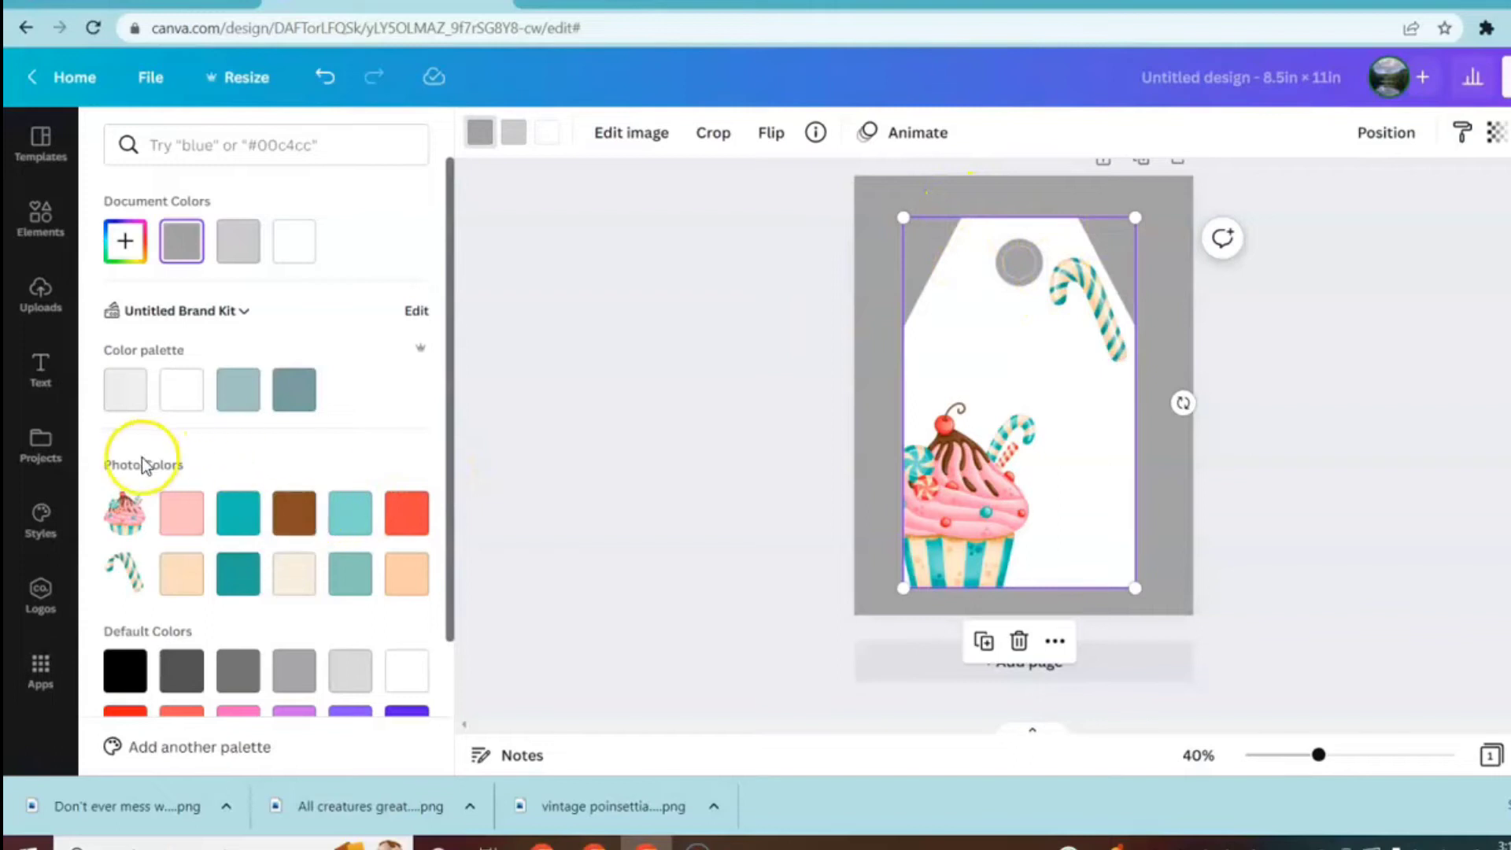
pyautogui.click(354, 518)
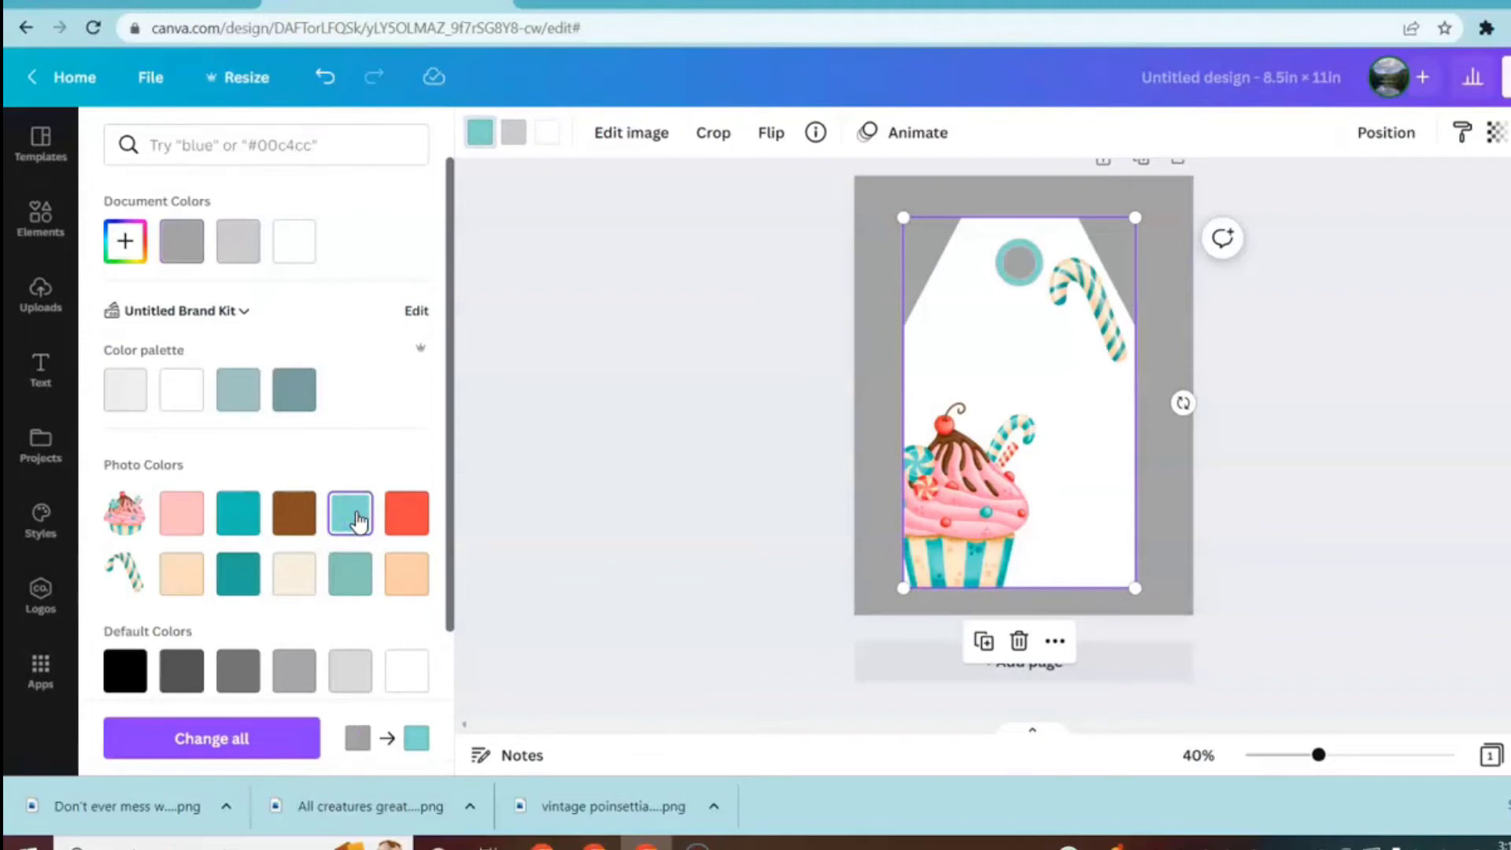
pyautogui.click(183, 516)
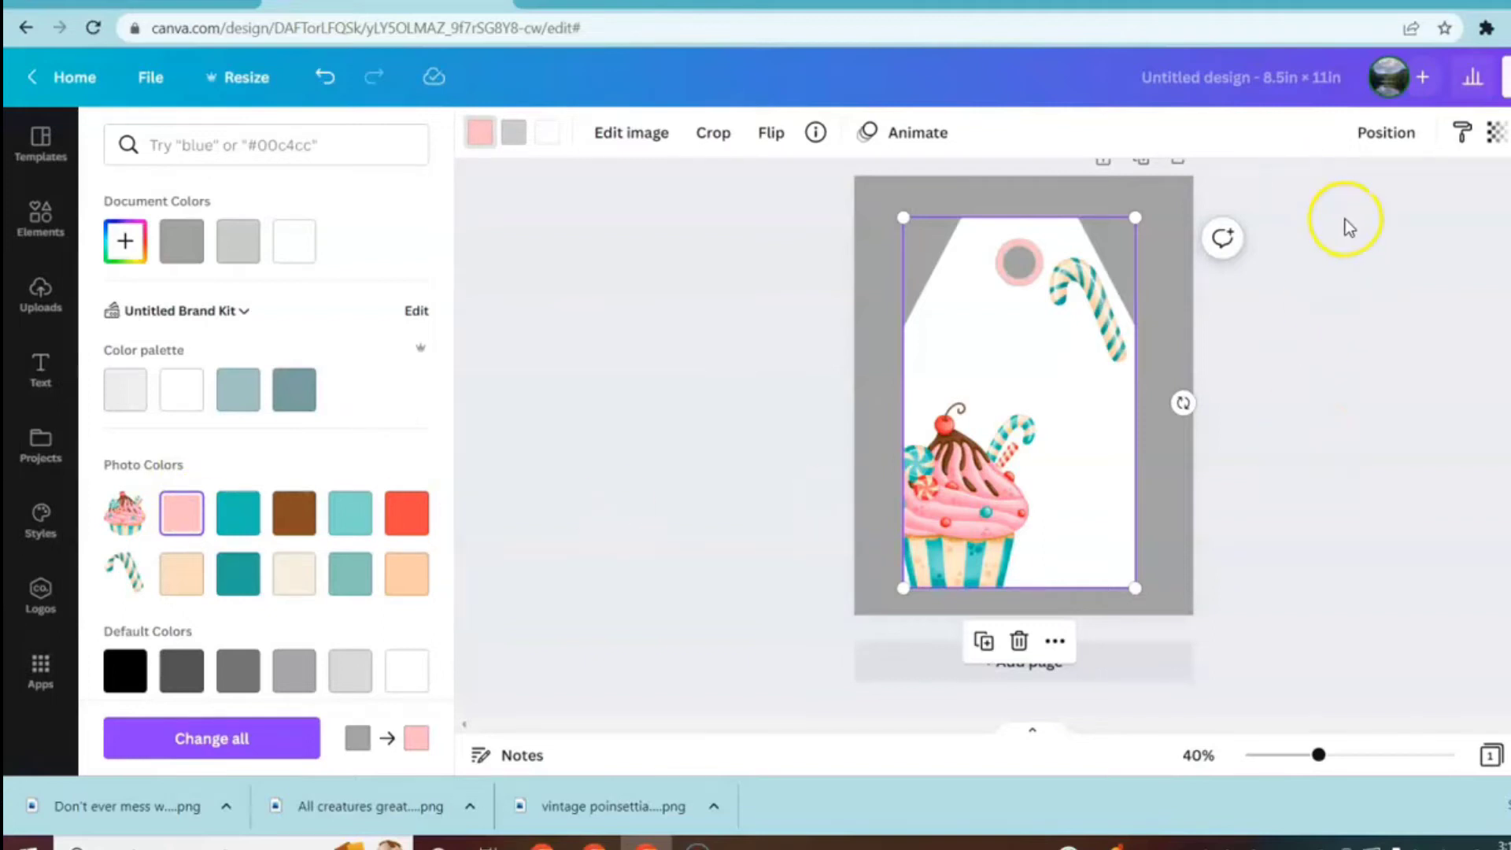
pyautogui.click(1348, 262)
pyautogui.click(828, 299)
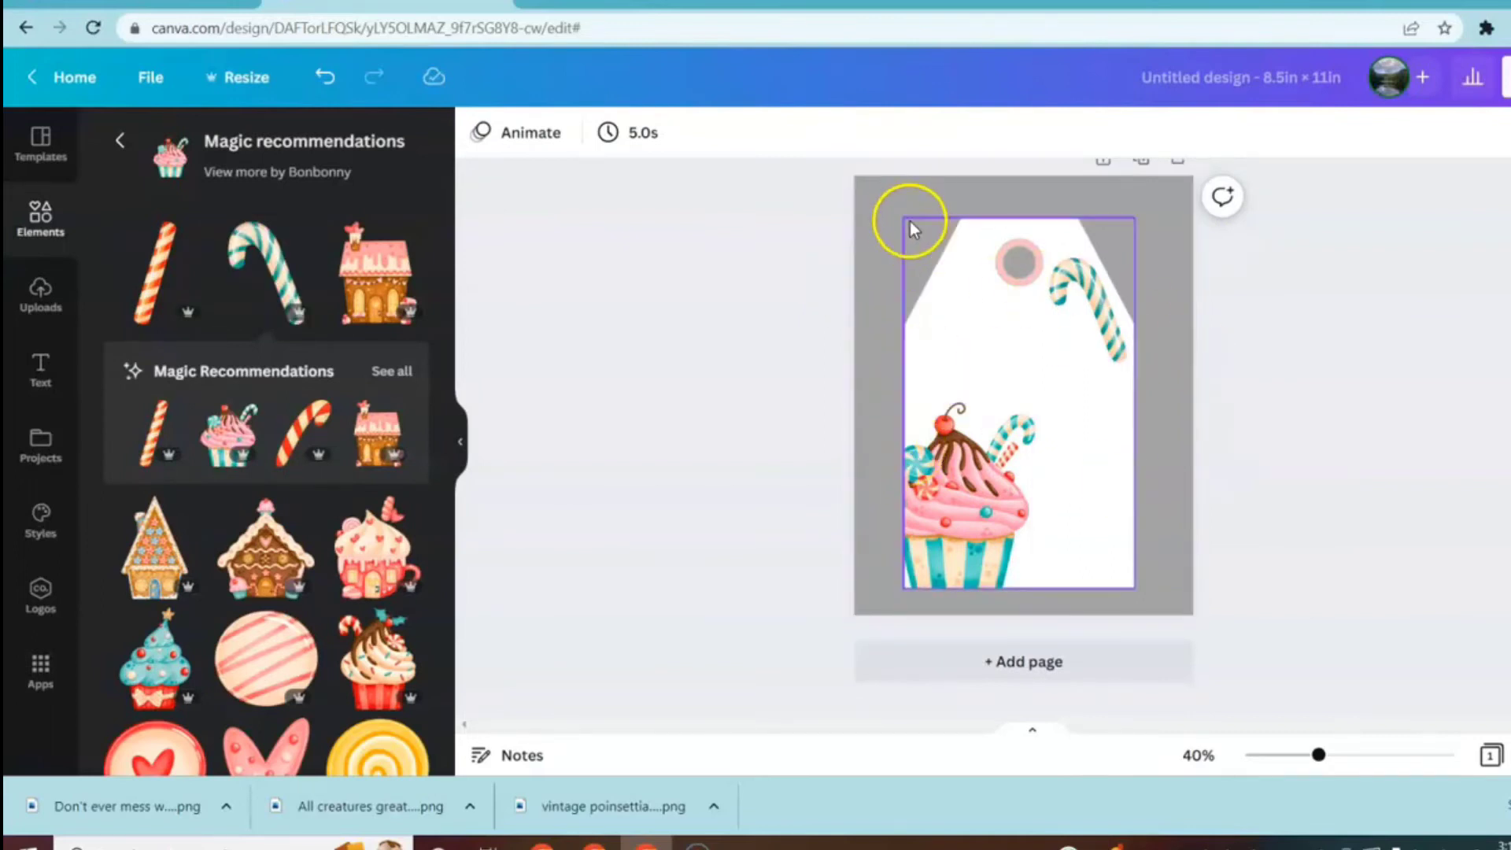
# - Group the tag, cupcake and candy cane, and scale the group down to about 1.9 × 3.1 in
pyautogui.moveTo(901, 201); pyautogui.dragTo(1160, 600)
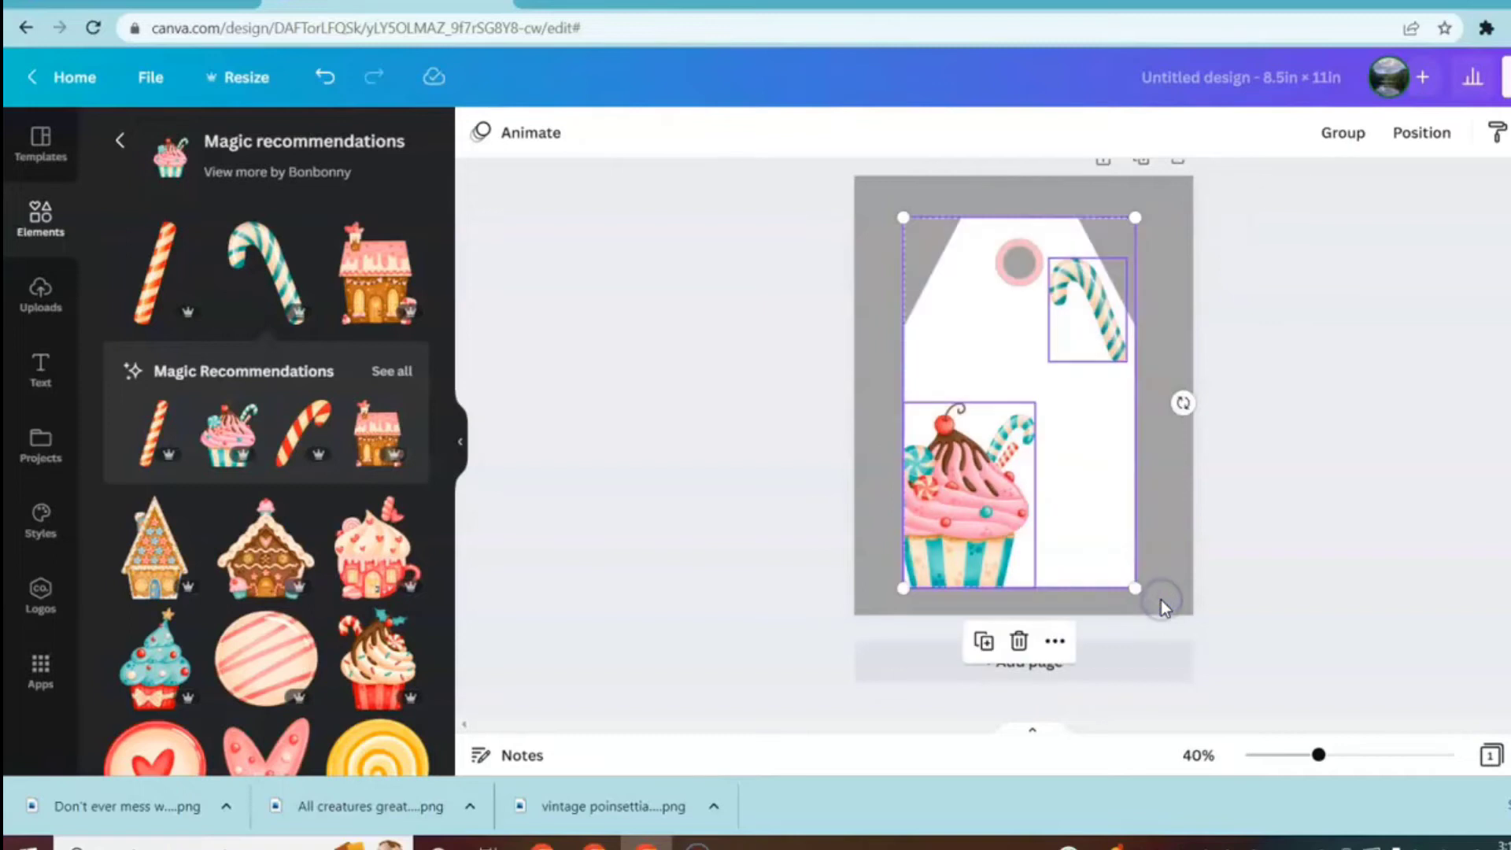
pyautogui.click(1342, 134)
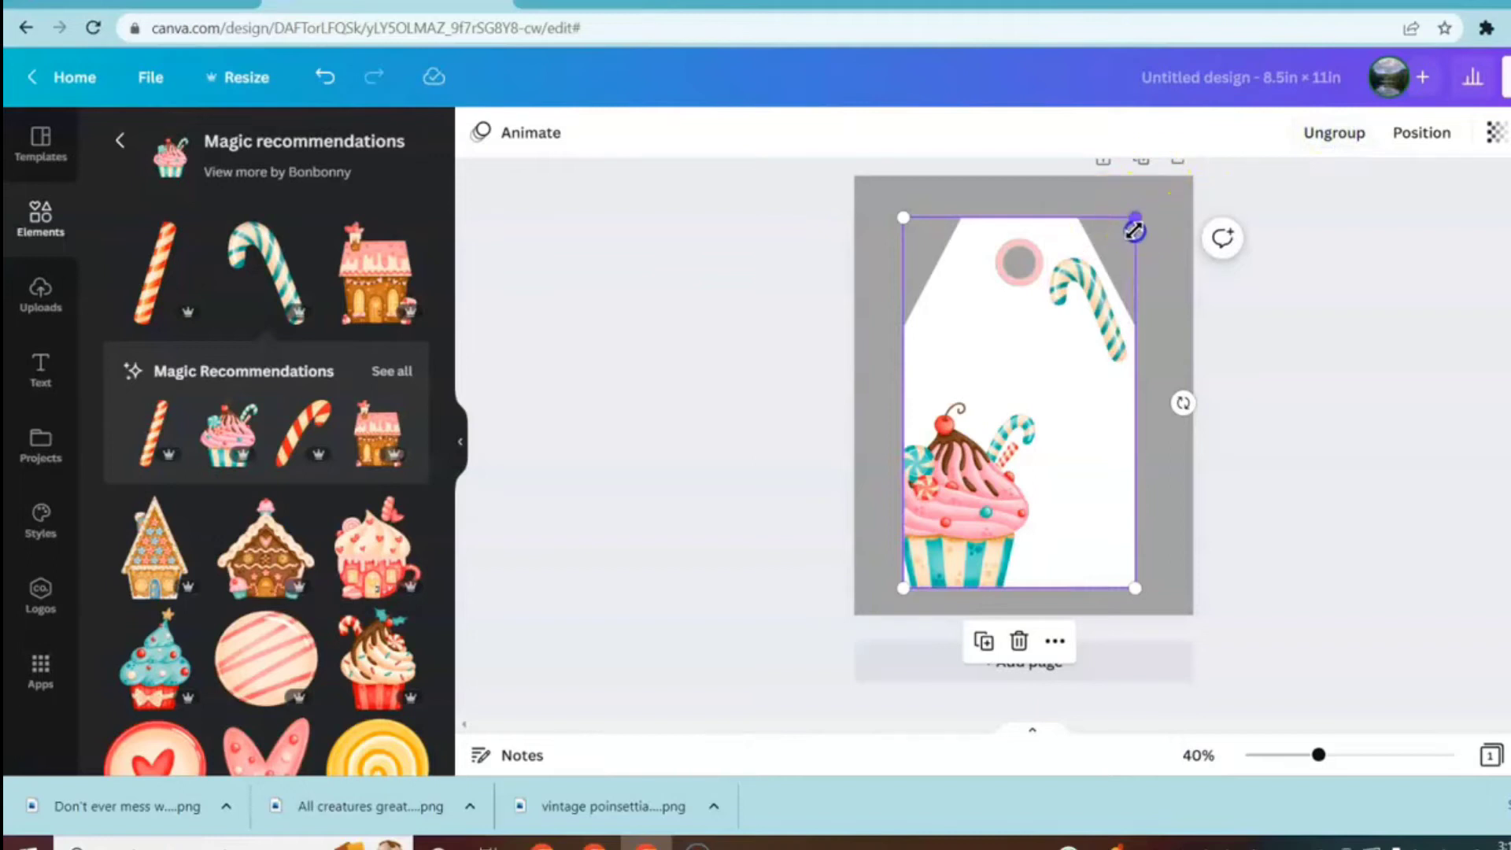
pyautogui.moveTo(1134, 230); pyautogui.dragTo(985, 465)
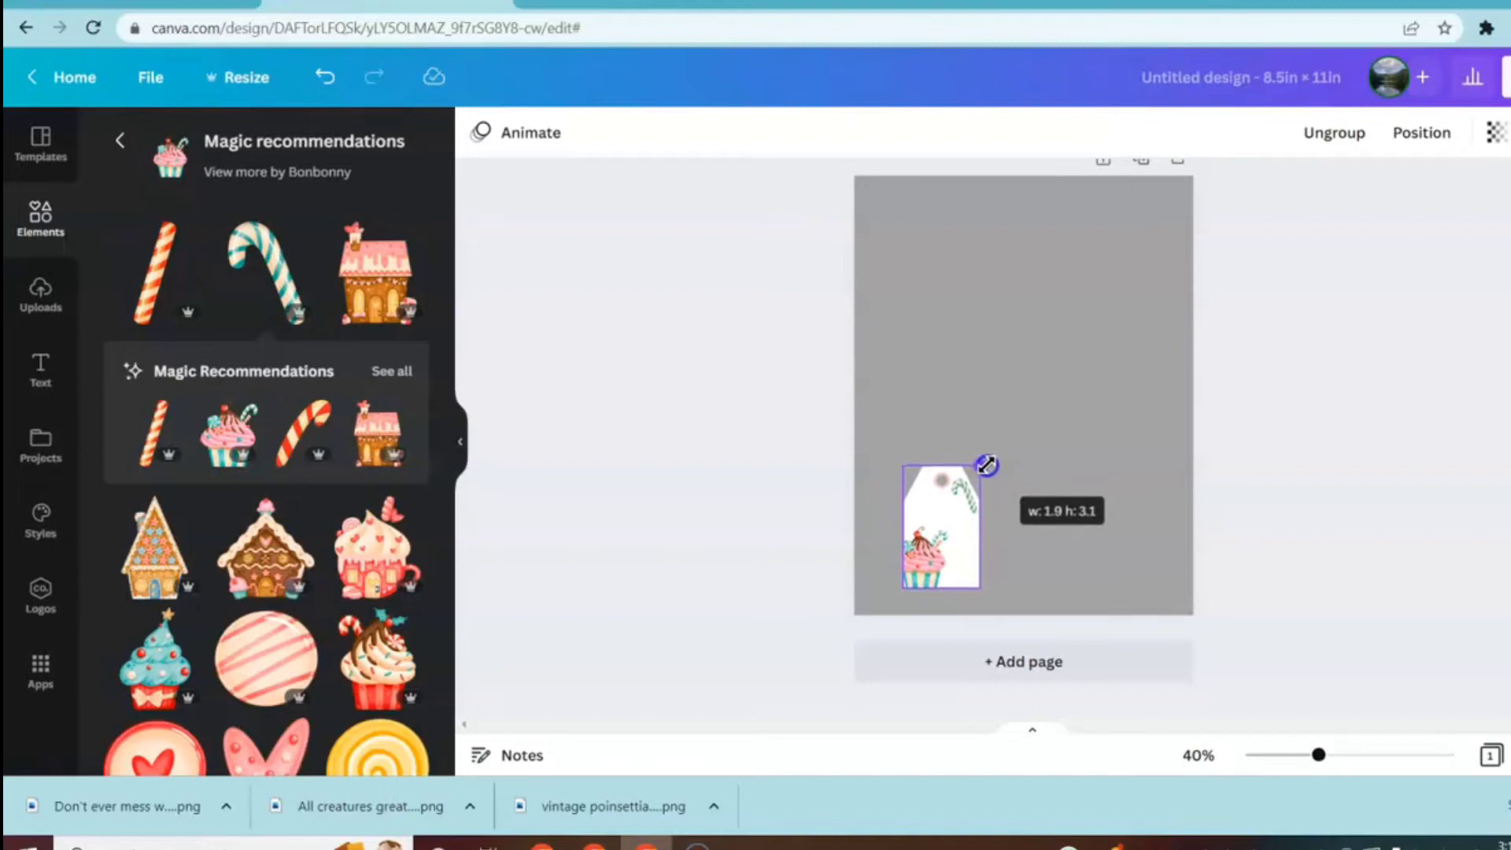
pyautogui.moveTo(984, 465); pyautogui.dragTo(985, 465)
# - Move the grouped tag into the page's upper-left corner and duplicate it
pyautogui.moveTo(957, 535); pyautogui.dragTo(921, 259)
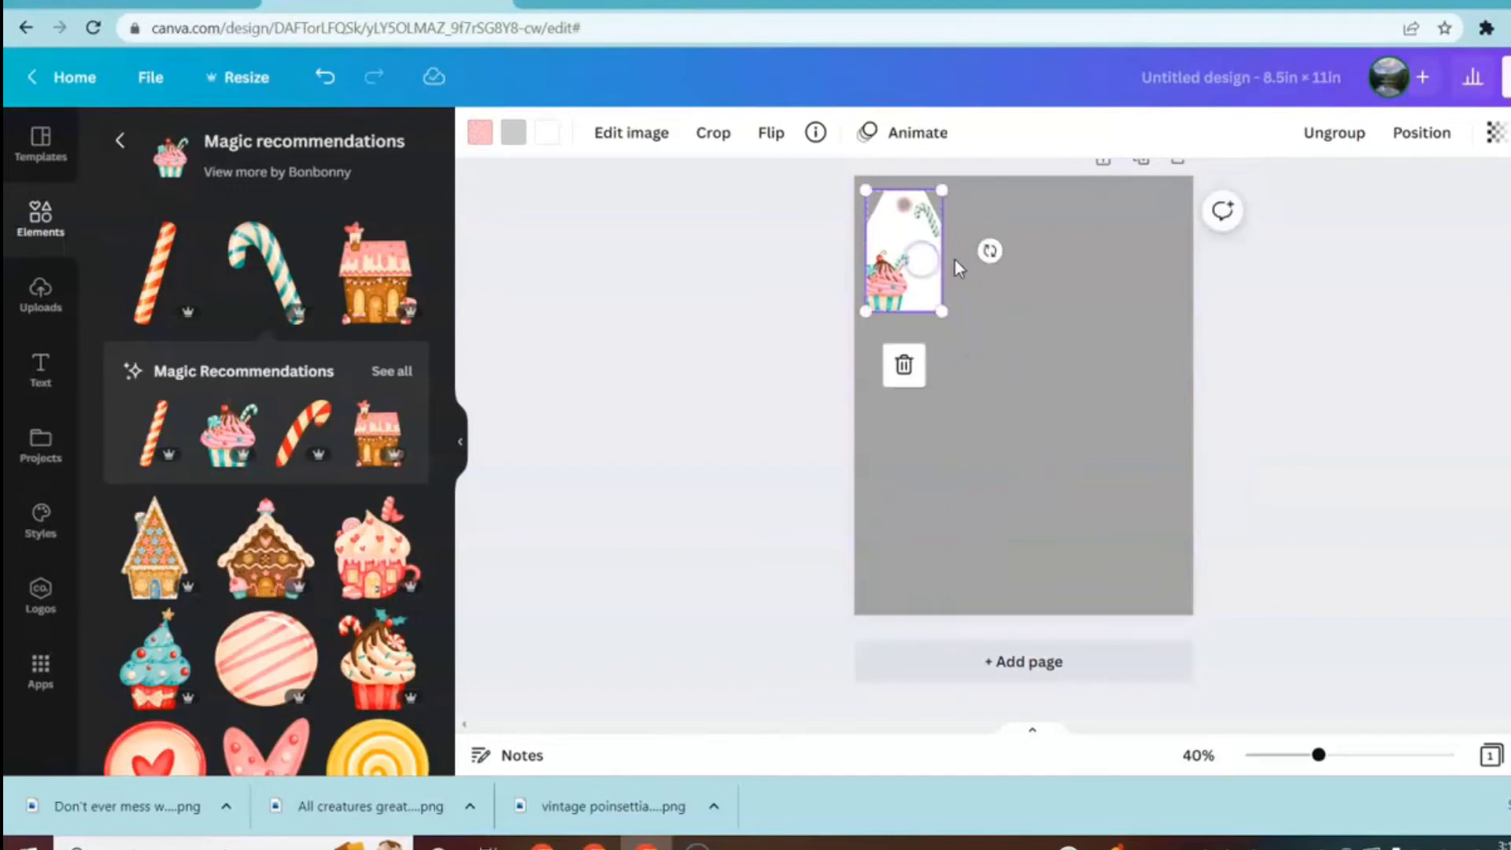
pyautogui.moveTo(985, 210); pyautogui.dragTo(880, 267)
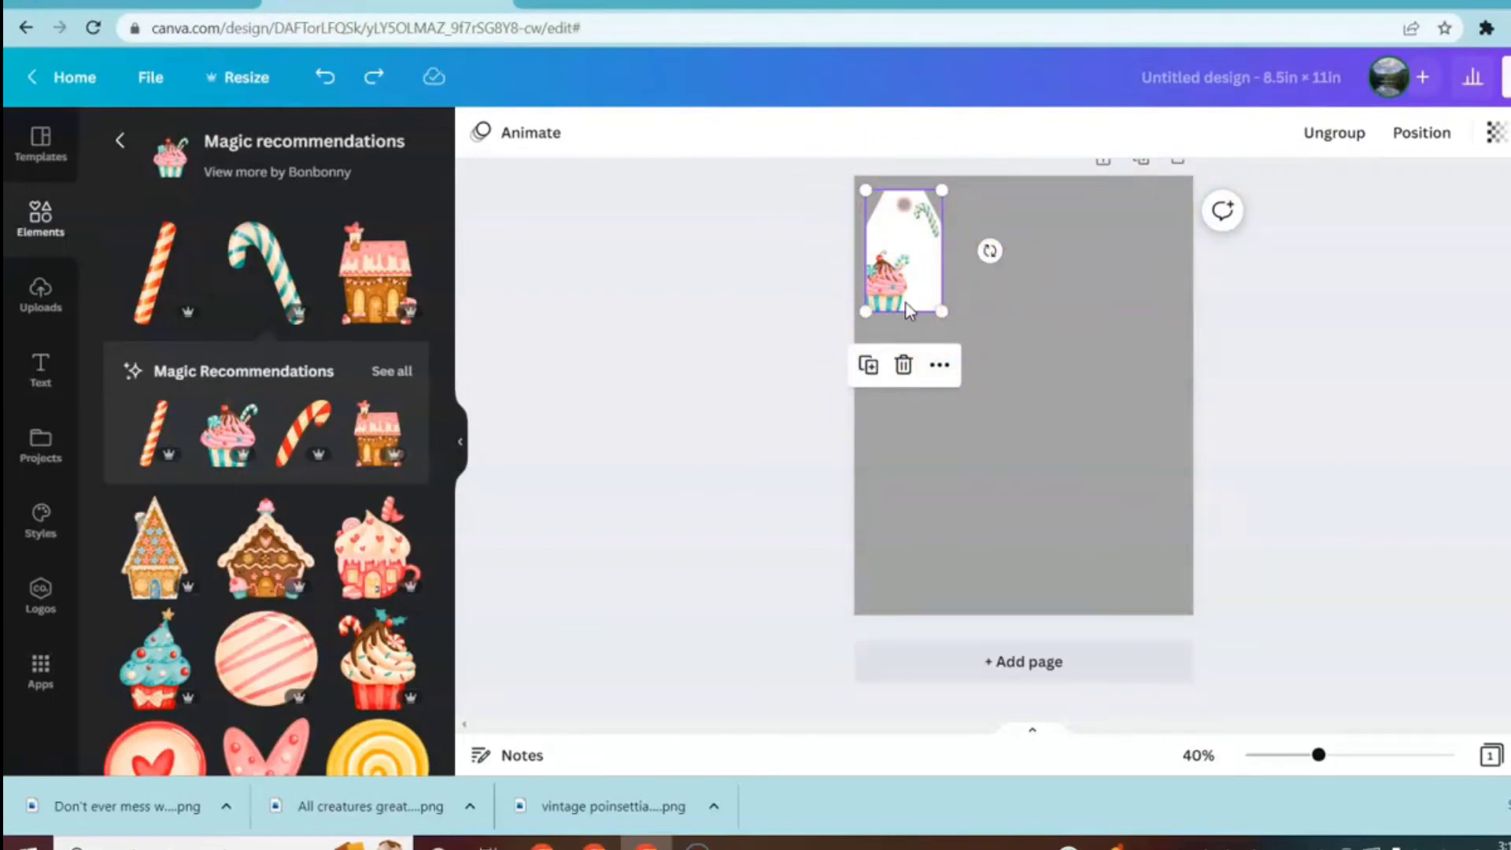
pyautogui.click(868, 366)
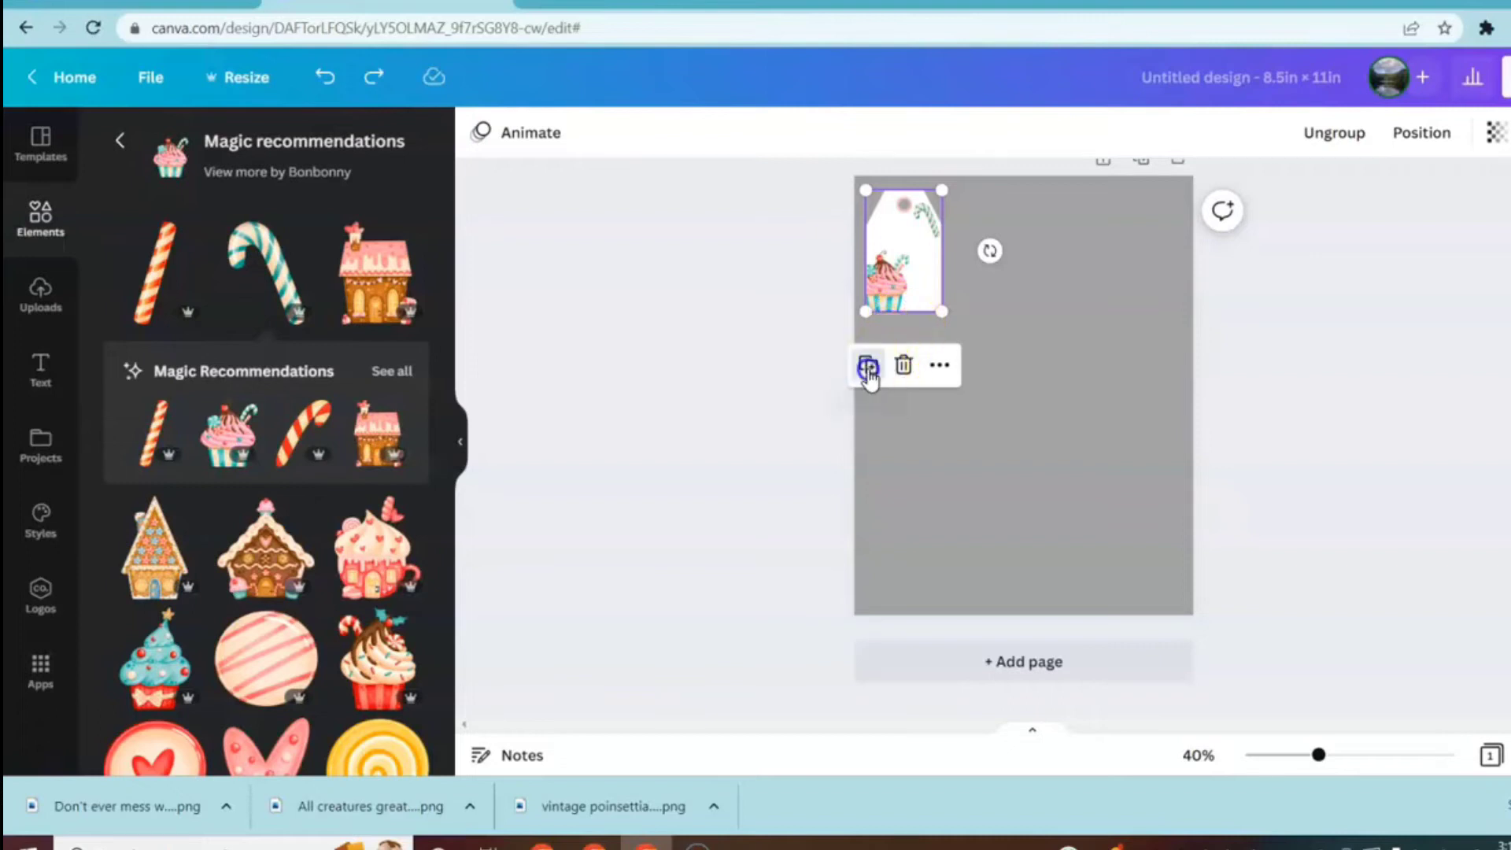
pyautogui.click(873, 374)
pyautogui.click(919, 268)
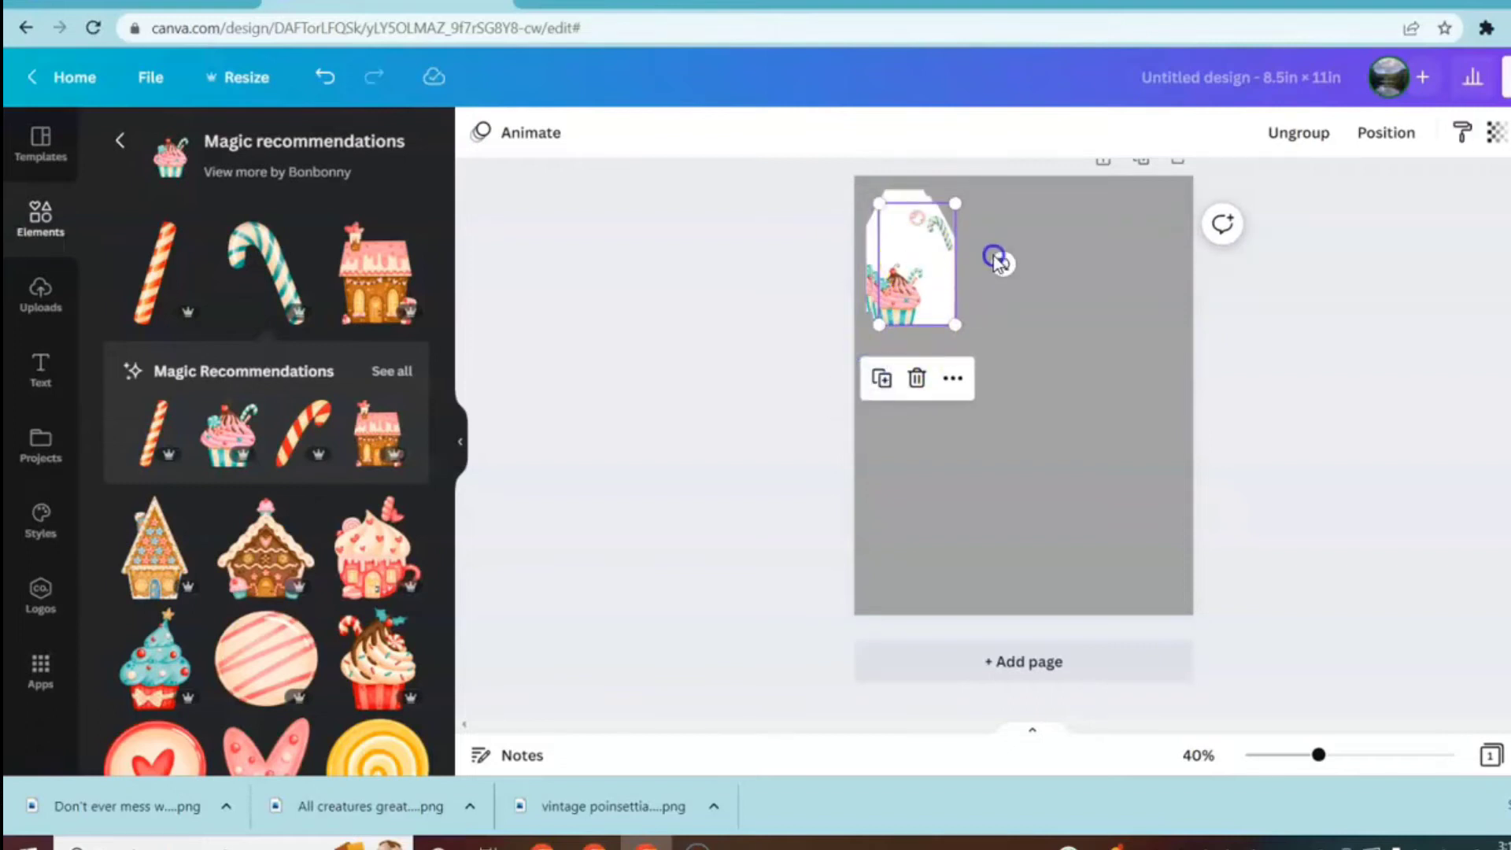
# - Move the duplicate tag to the page's upper-right corner and add two more copies between to complete a row of four
pyautogui.moveTo(996, 259); pyautogui.dragTo(1144, 246)
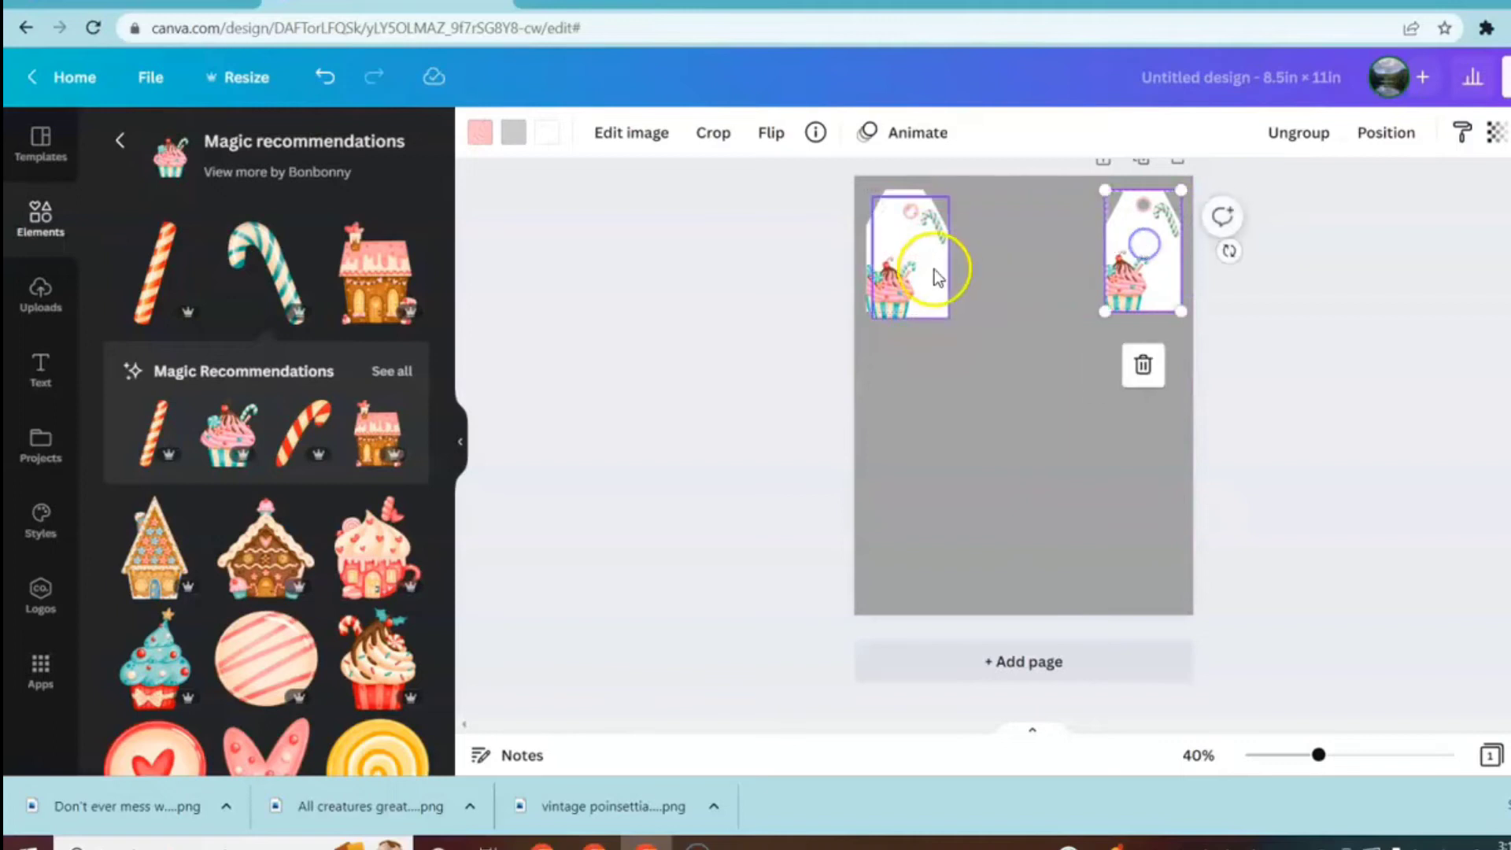
pyautogui.moveTo(936, 277); pyautogui.dragTo(1064, 257)
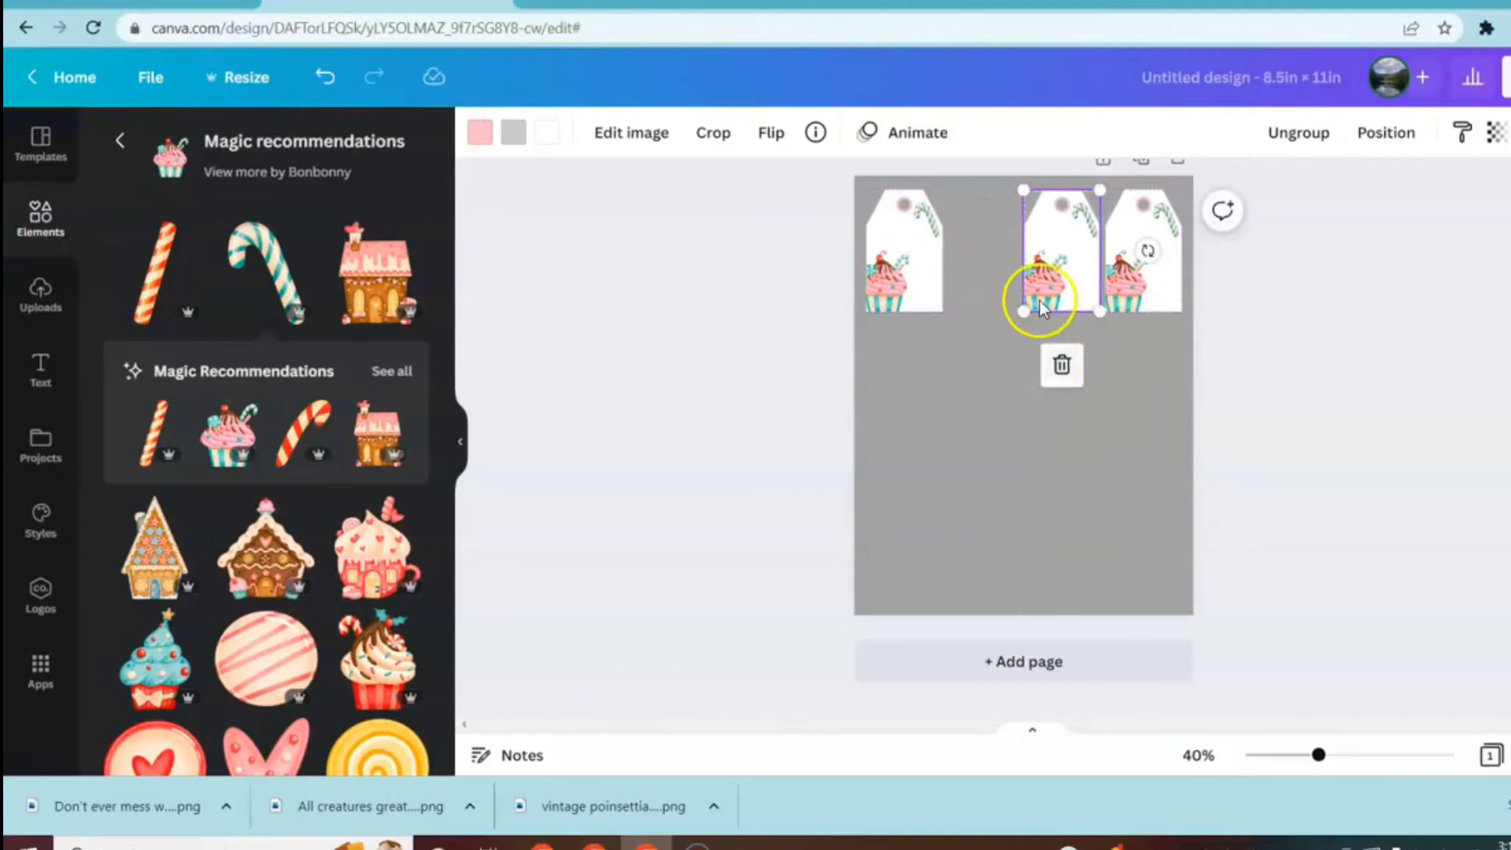
pyautogui.click(910, 231)
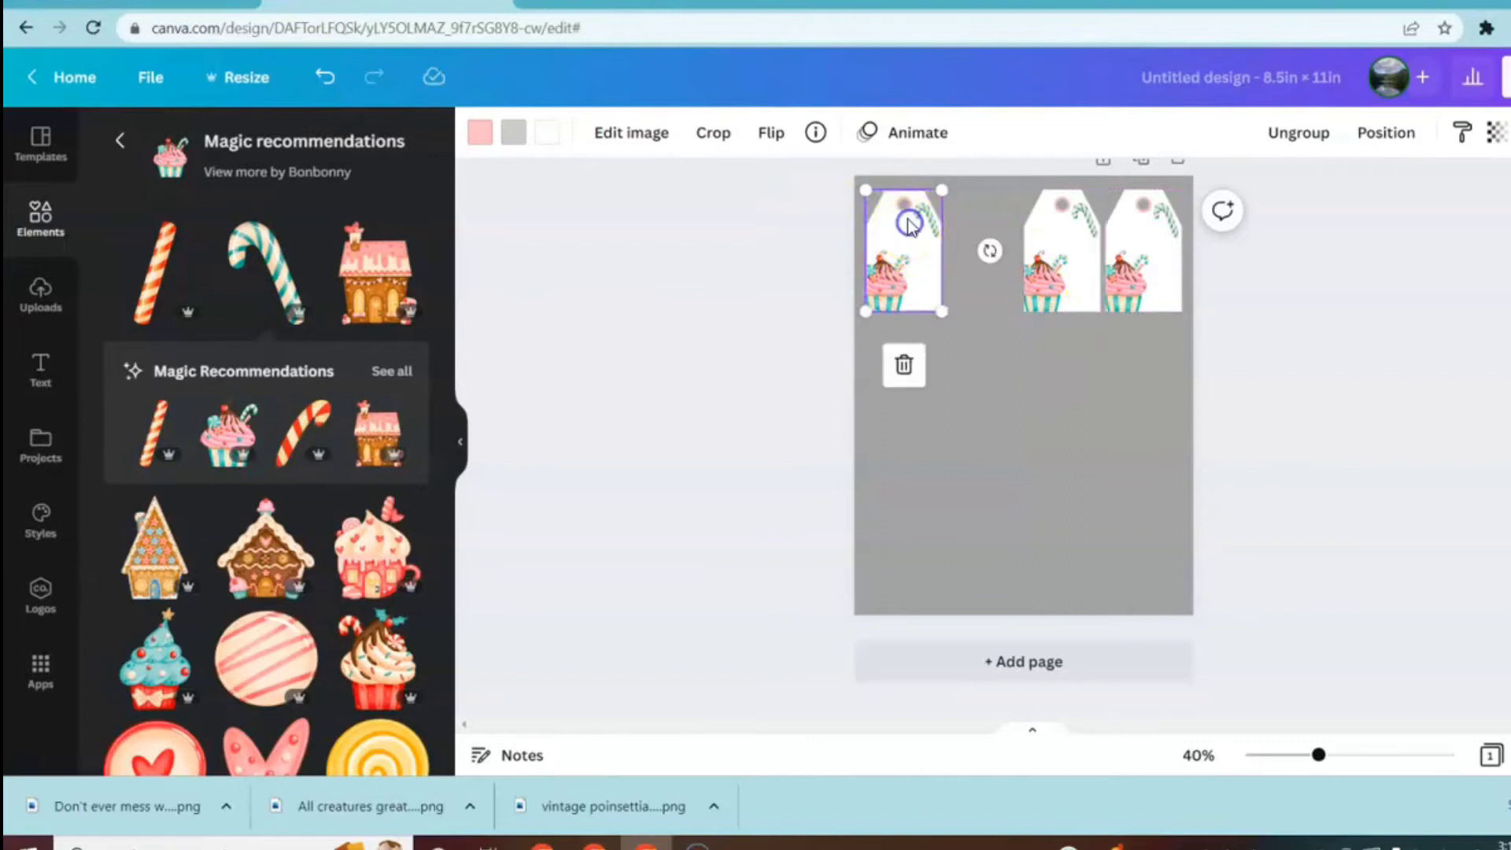
pyautogui.click(988, 202)
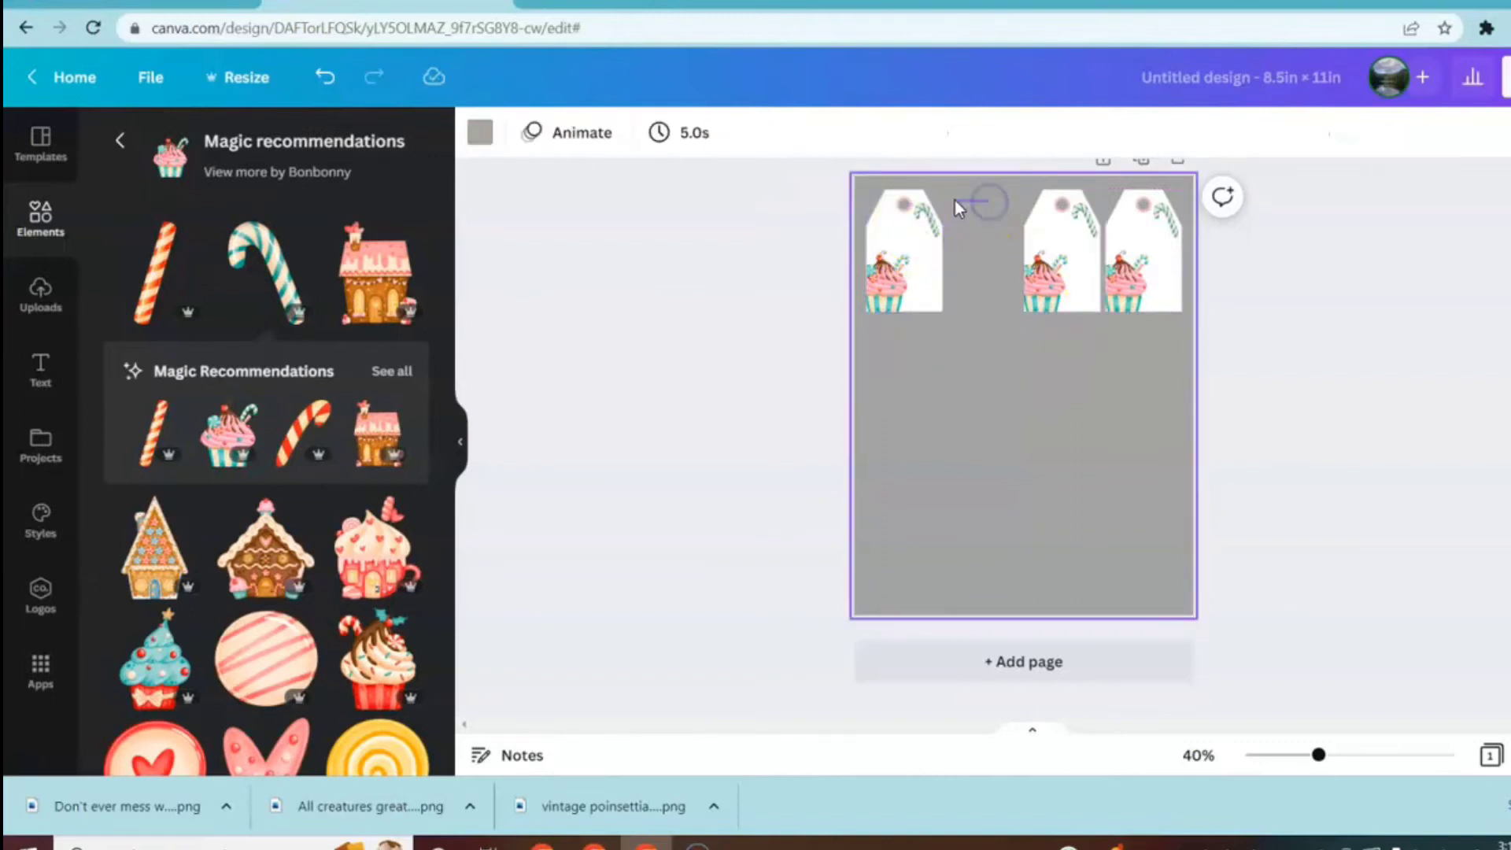
pyautogui.click(885, 309)
pyautogui.click(869, 367)
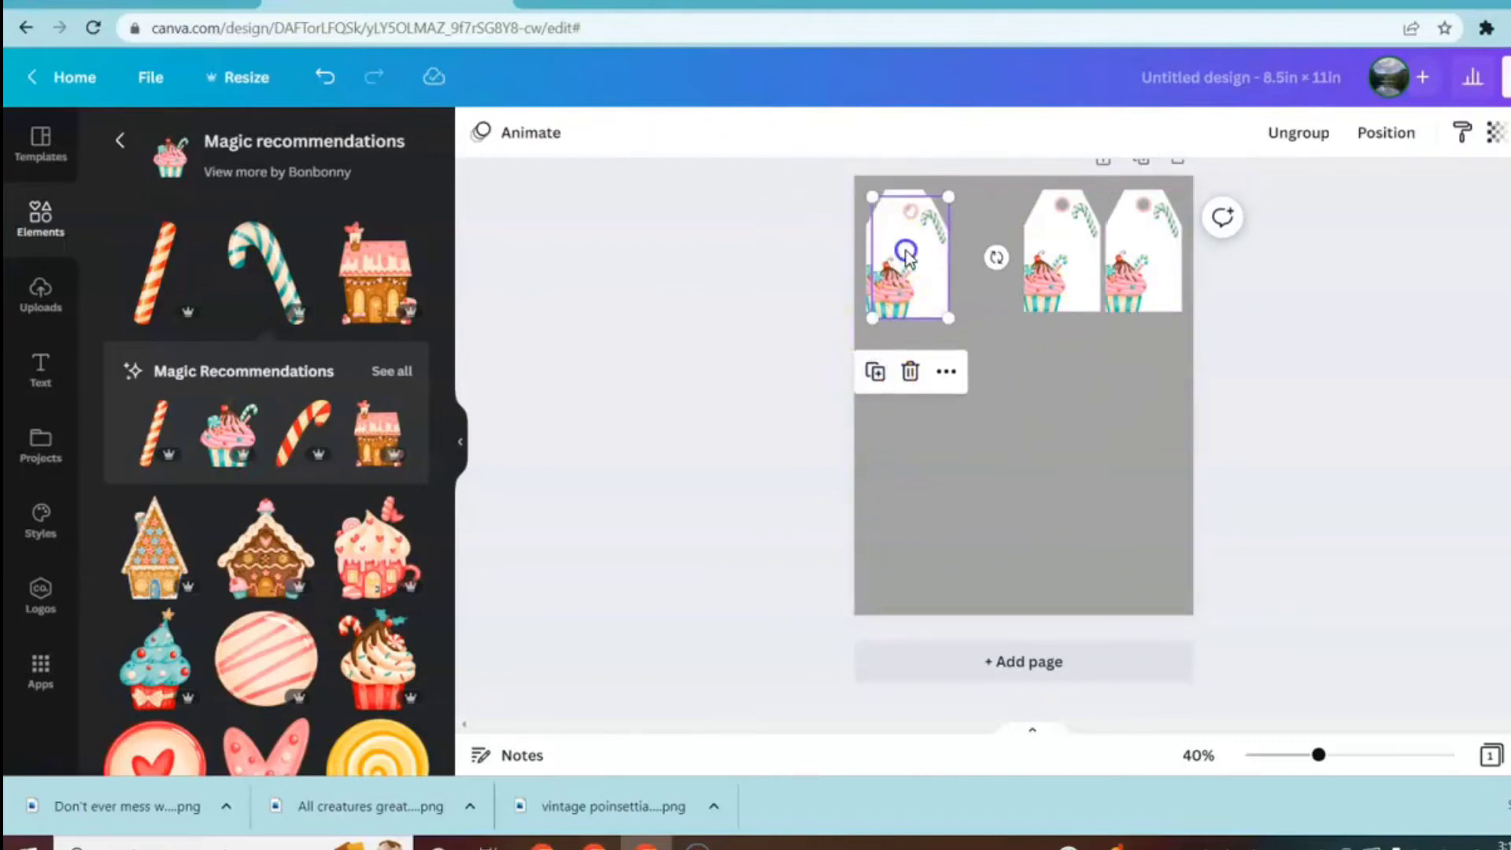
pyautogui.moveTo(903, 252); pyautogui.dragTo(973, 247)
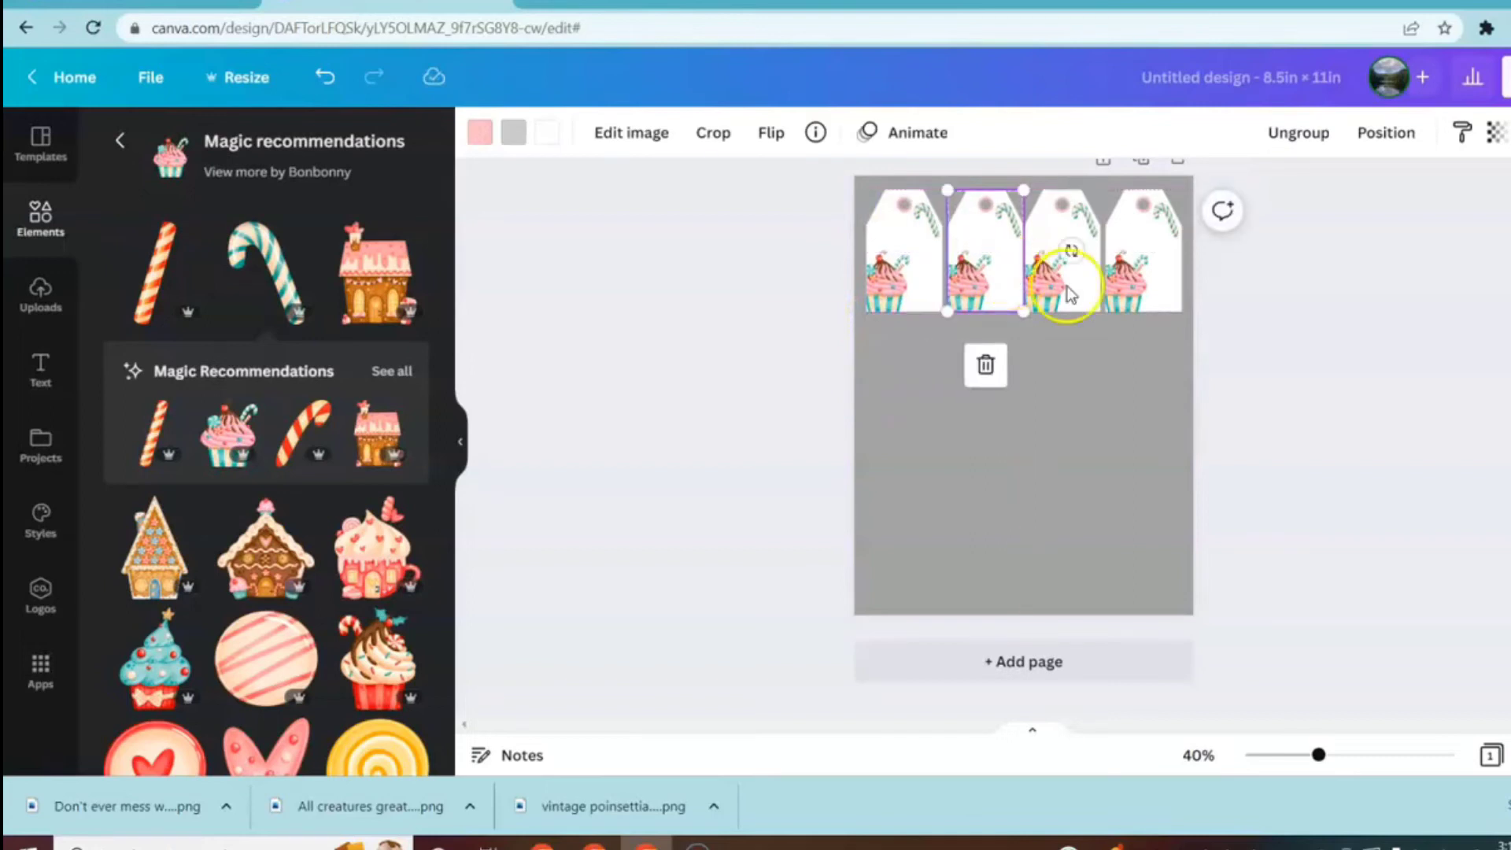
# - Nudge the outer tags of the row so the four tags are evenly spaced and centered across the page width
pyautogui.moveTo(1136, 243); pyautogui.dragTo(1142, 236)
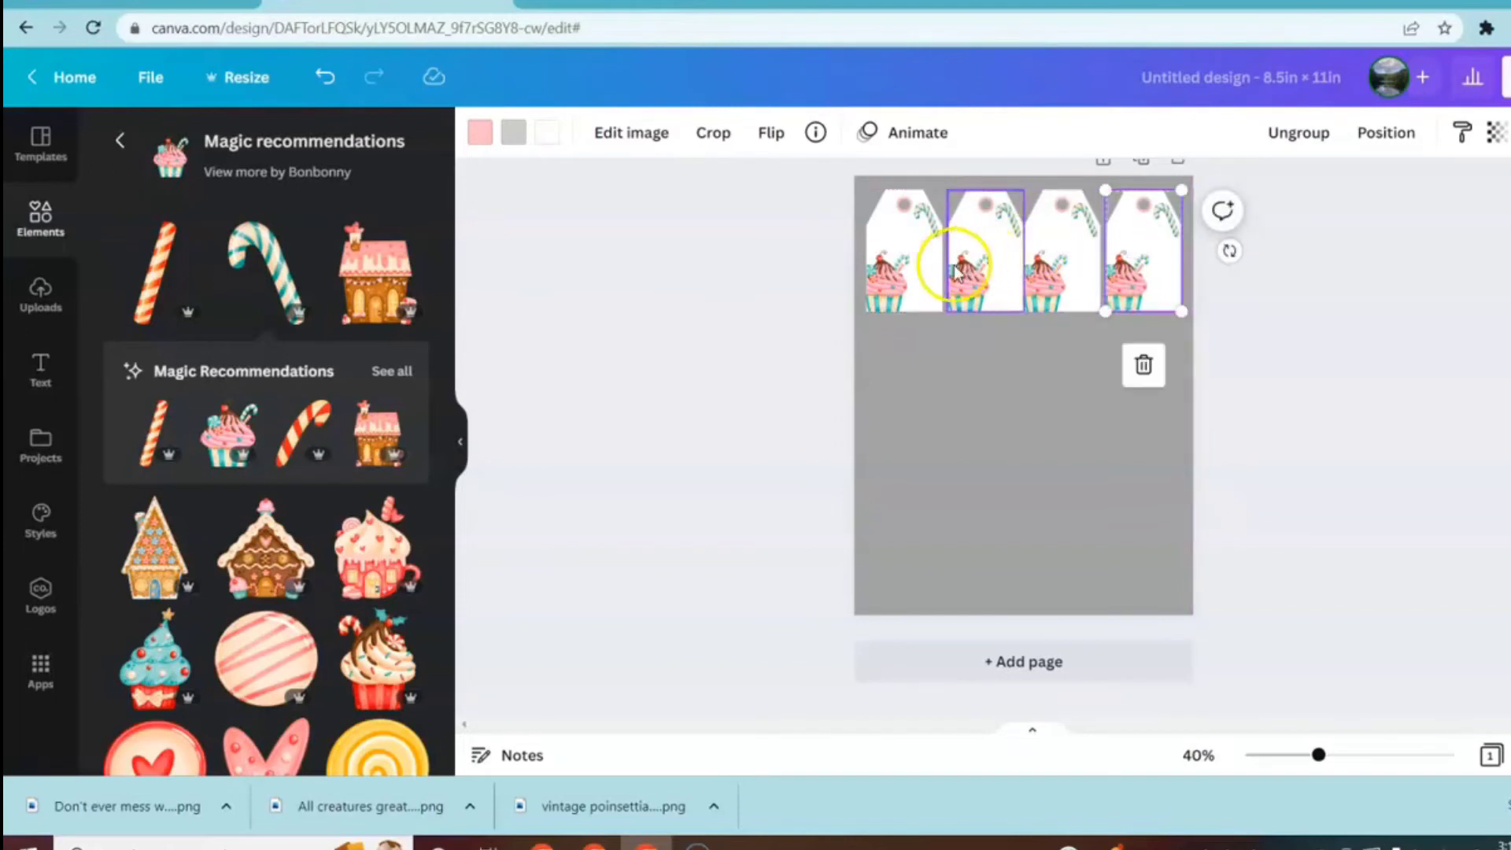
pyautogui.doubleClick(888, 273)
pyautogui.moveTo(888, 275); pyautogui.dragTo(909, 247)
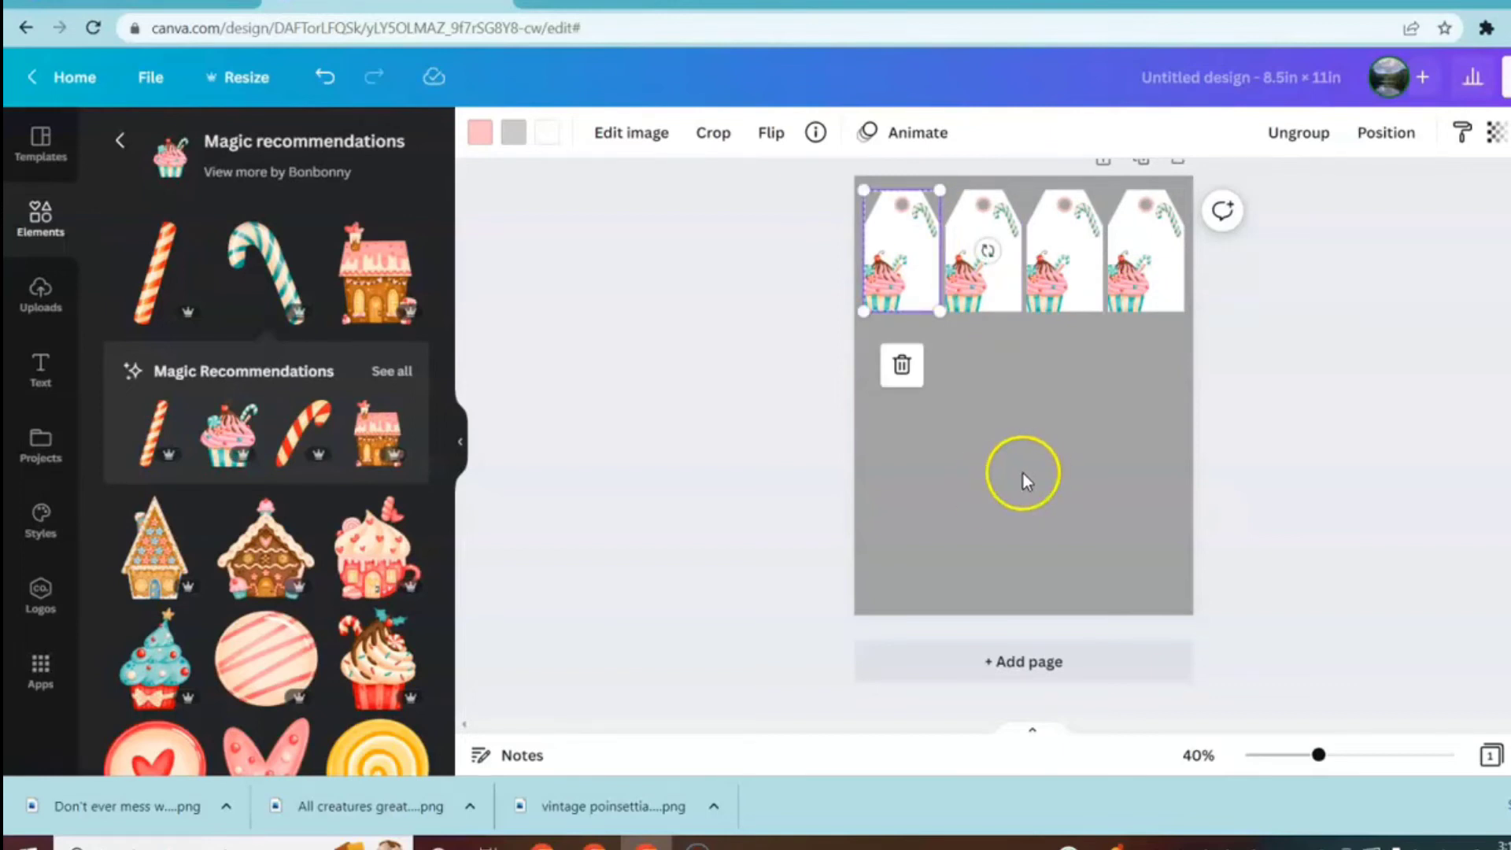
pyautogui.click(859, 305)
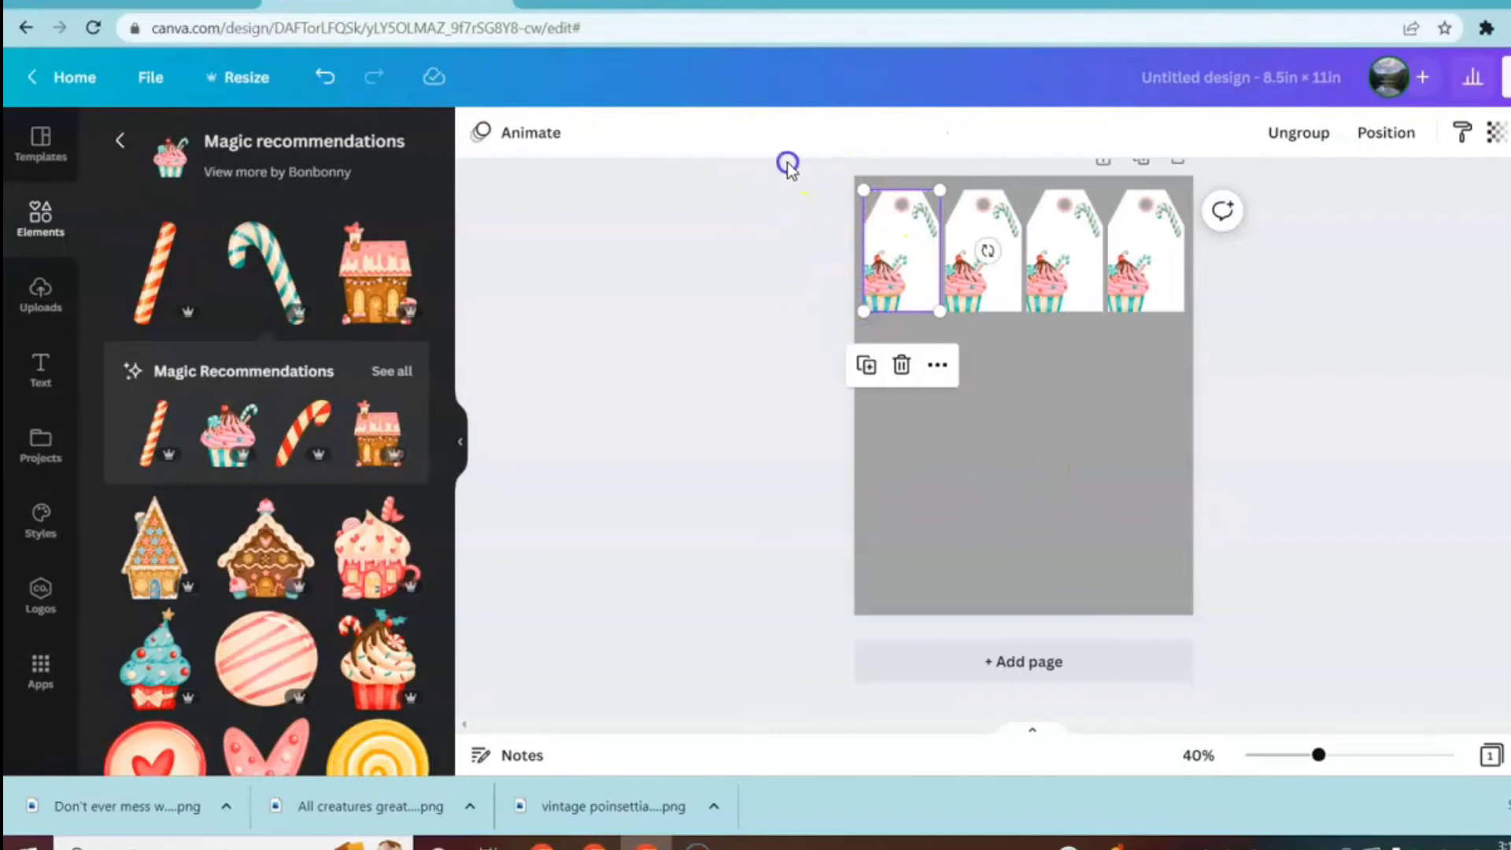
# - Duplicate the whole row of four tags and place the copy as a second row below the first
pyautogui.moveTo(868, 182); pyautogui.dragTo(1178, 310)
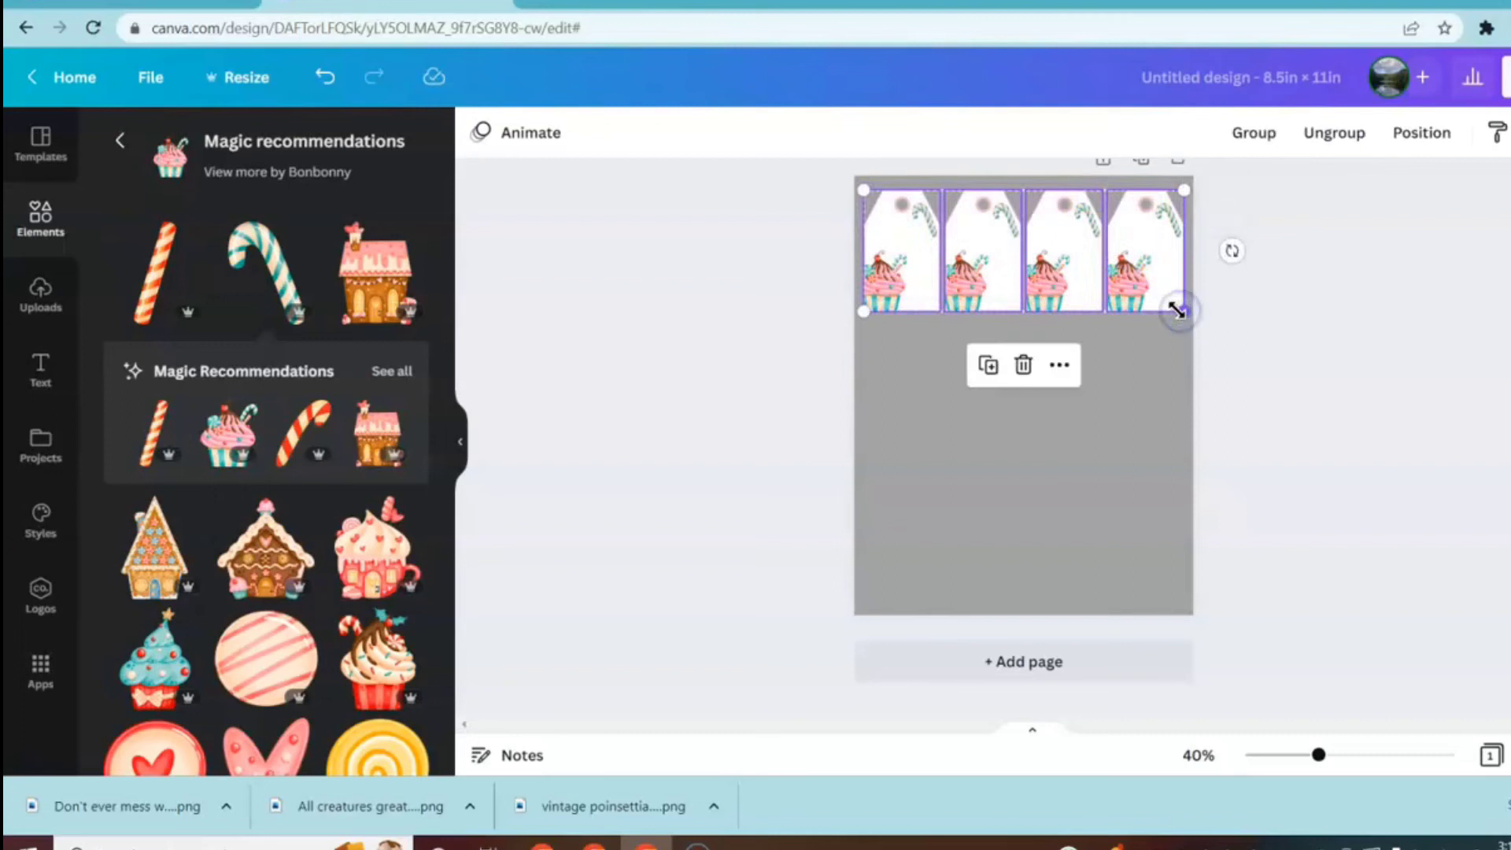
pyautogui.click(988, 365)
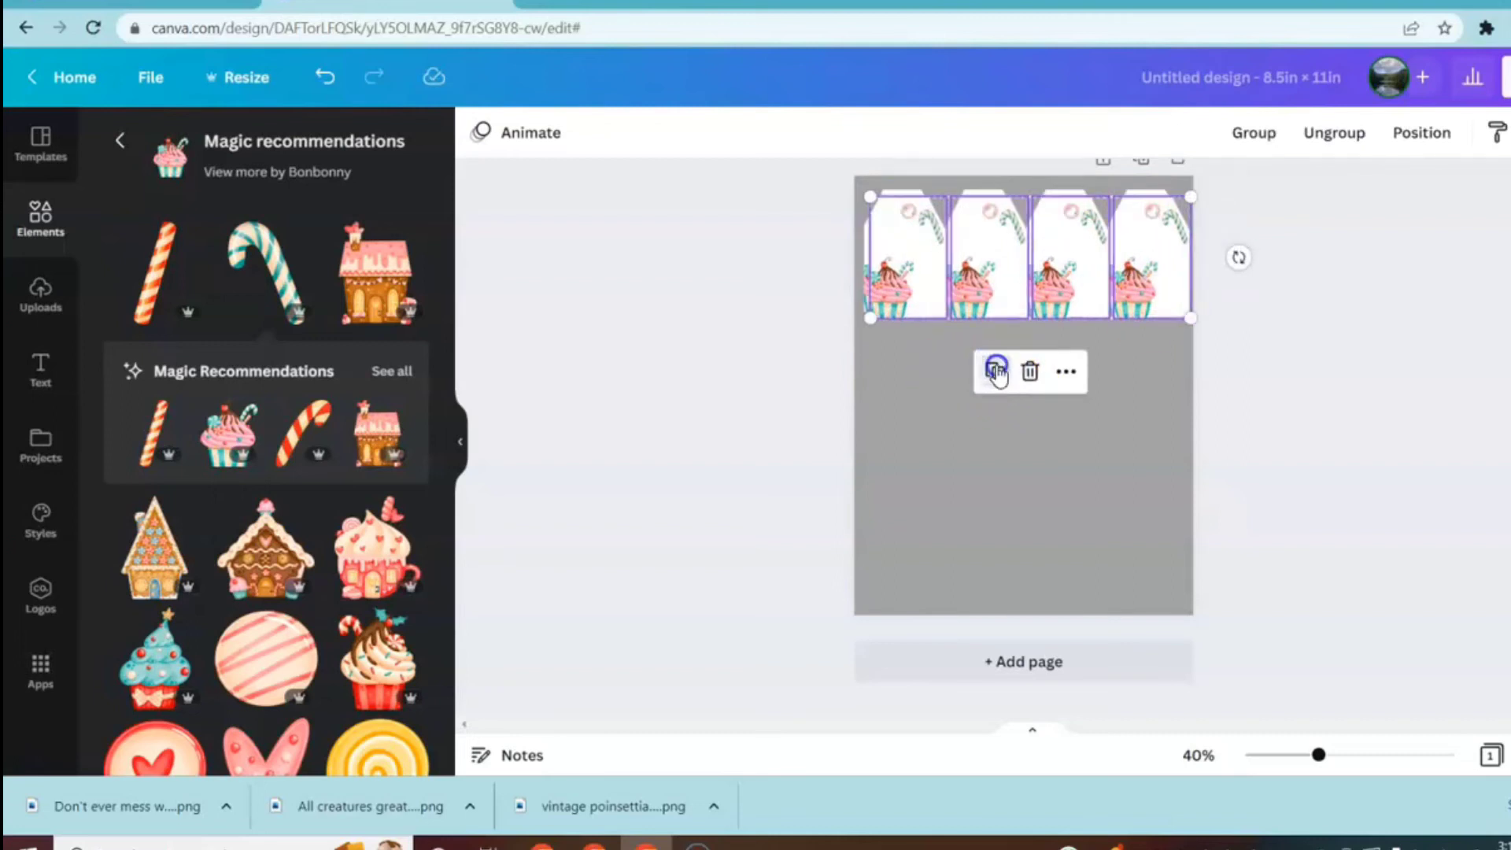
pyautogui.click(996, 370)
pyautogui.moveTo(1048, 243); pyautogui.dragTo(1030, 532)
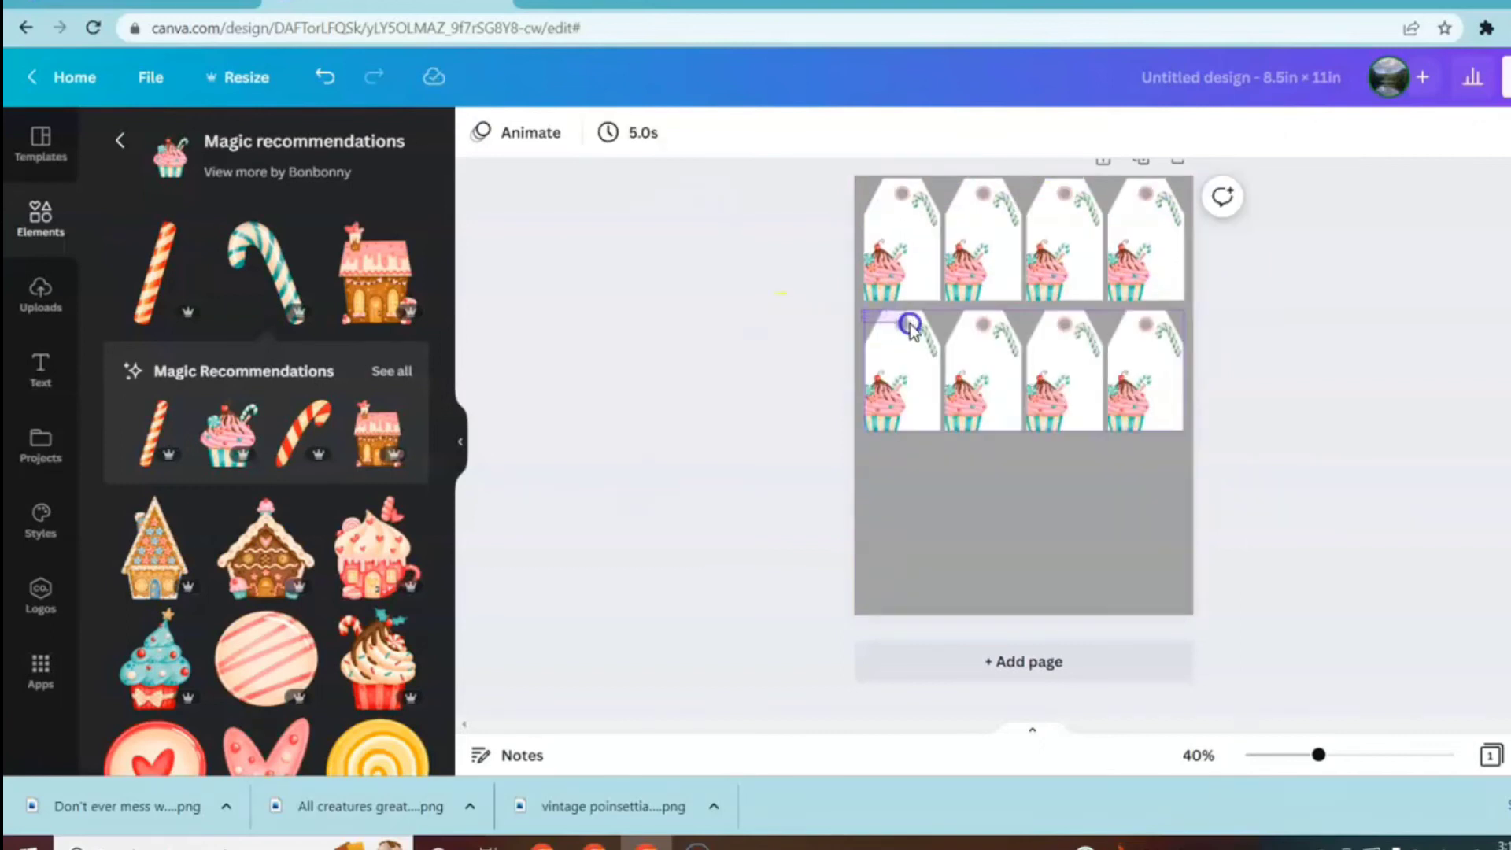
# - Duplicate the second row of tags and place the copy as a third row near the page's lower edge
pyautogui.moveTo(862, 309); pyautogui.dragTo(1165, 480)
pyautogui.moveTo(1181, 494); pyautogui.dragTo(1180, 493)
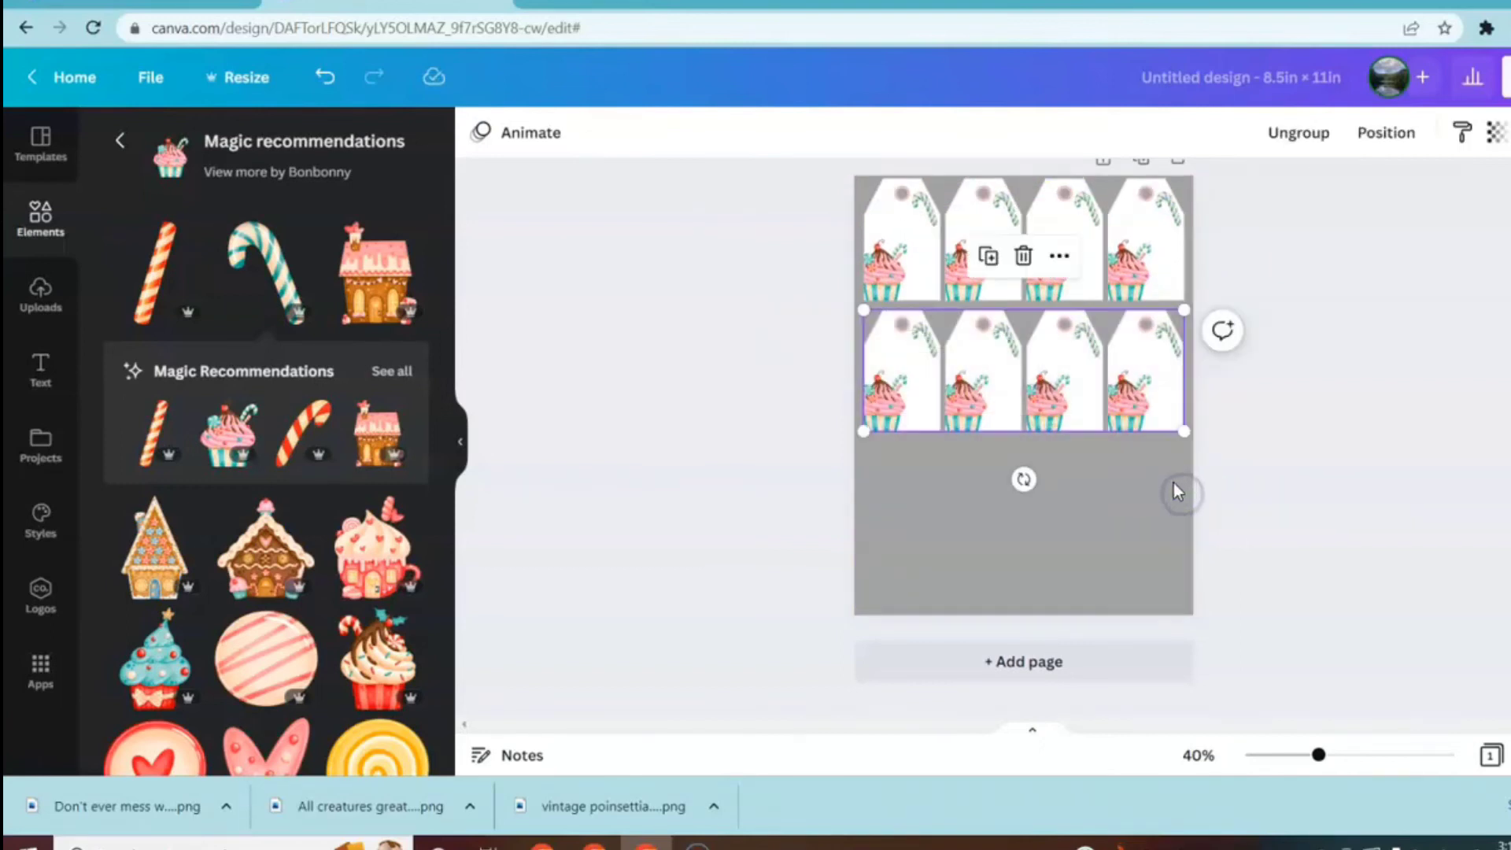
pyautogui.click(995, 264)
pyautogui.click(1036, 428)
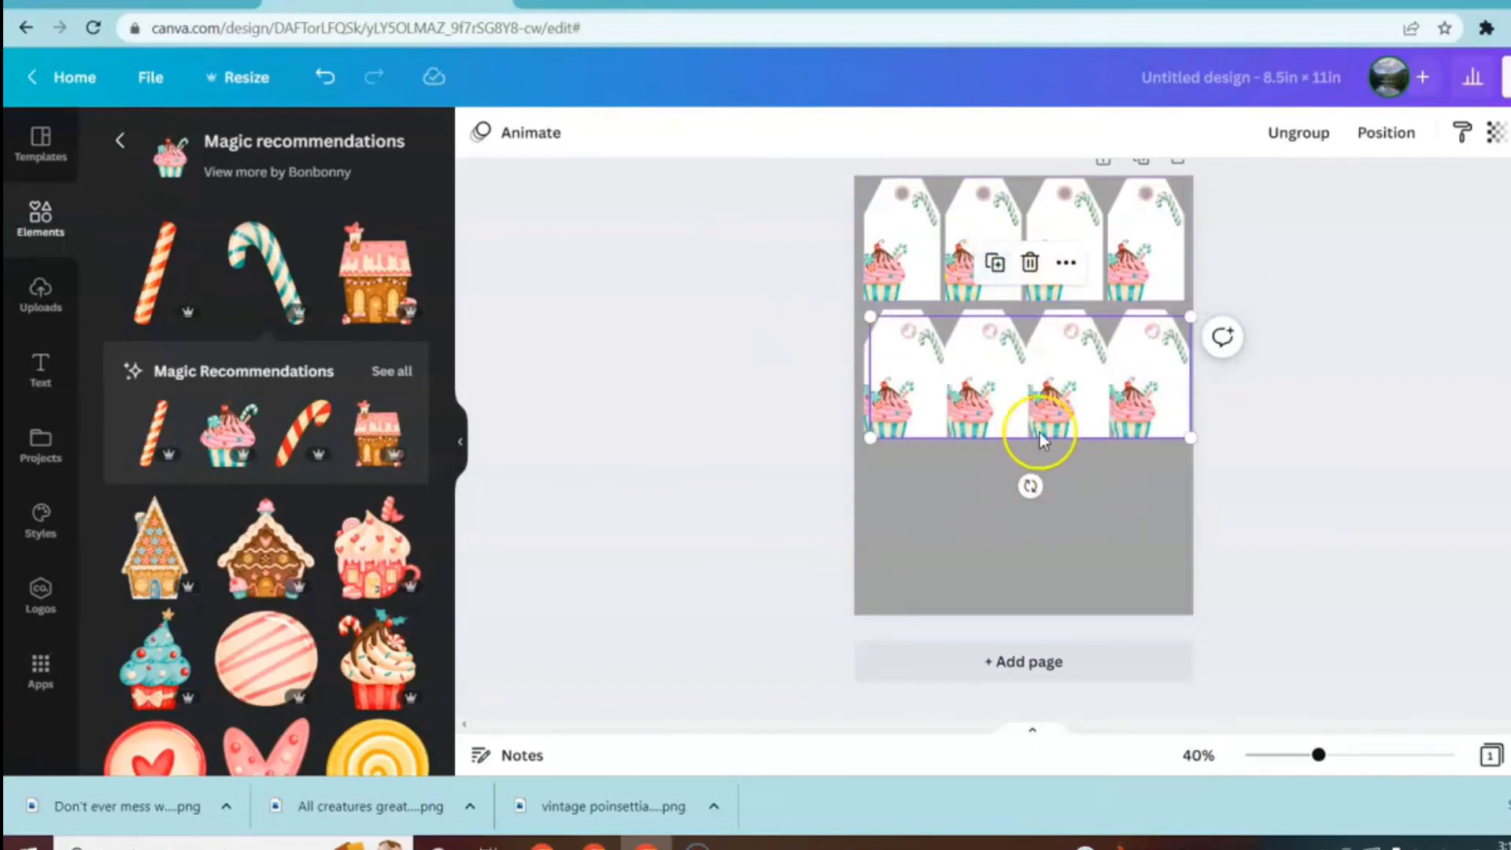
pyautogui.moveTo(1062, 425); pyautogui.dragTo(1059, 541)
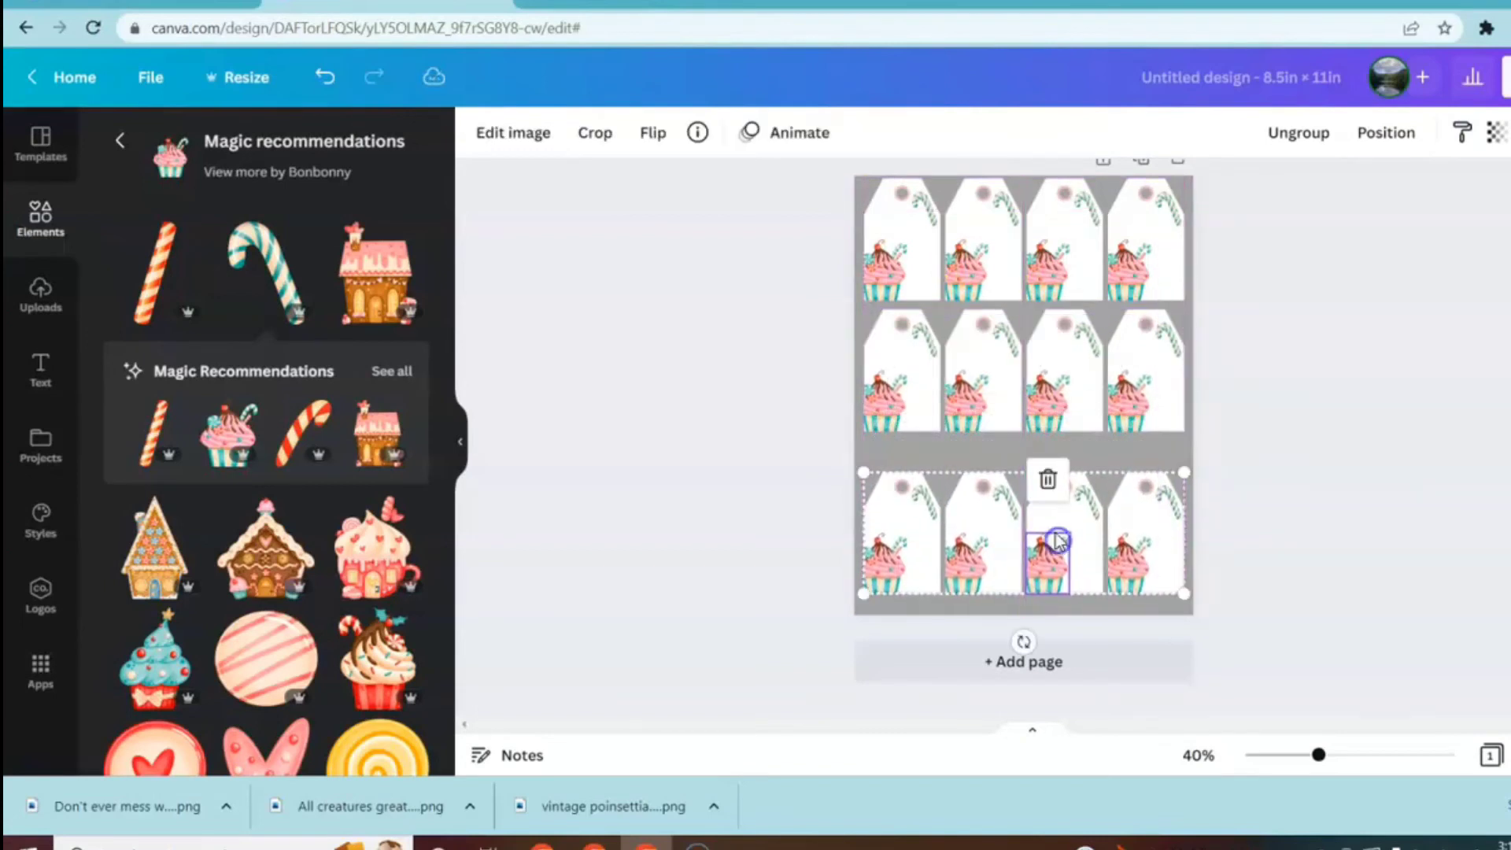
# - Shift the three rows of tags down so they are evenly spaced over the page height
pyautogui.moveTo(860, 310); pyautogui.dragTo(1181, 422)
pyautogui.click(1059, 366)
pyautogui.moveTo(1028, 378); pyautogui.dragTo(1024, 389)
pyautogui.click(827, 497)
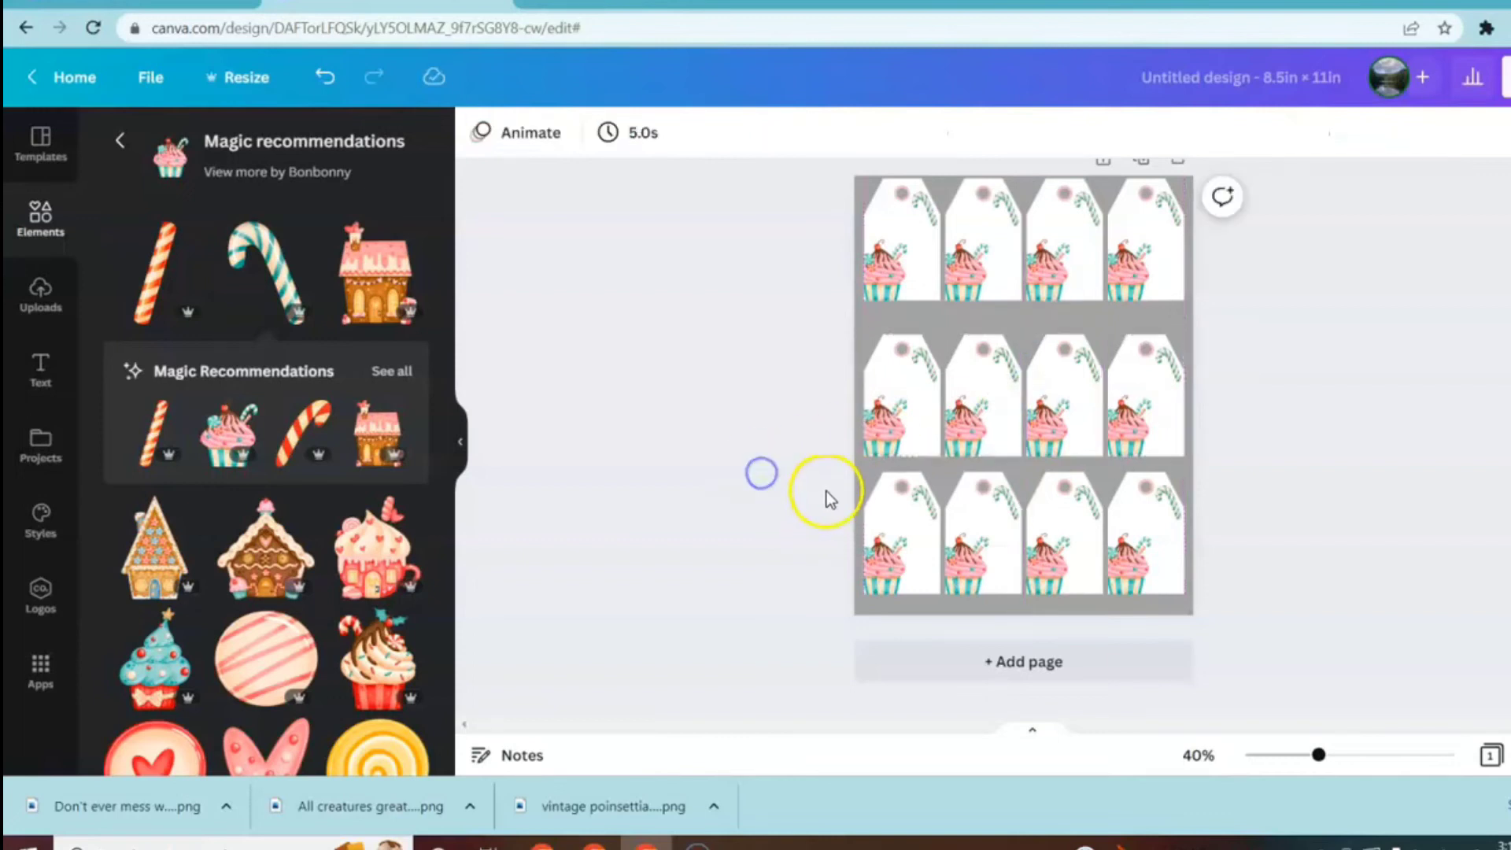
pyautogui.moveTo(862, 470); pyautogui.dragTo(1211, 603)
pyautogui.click(1131, 547)
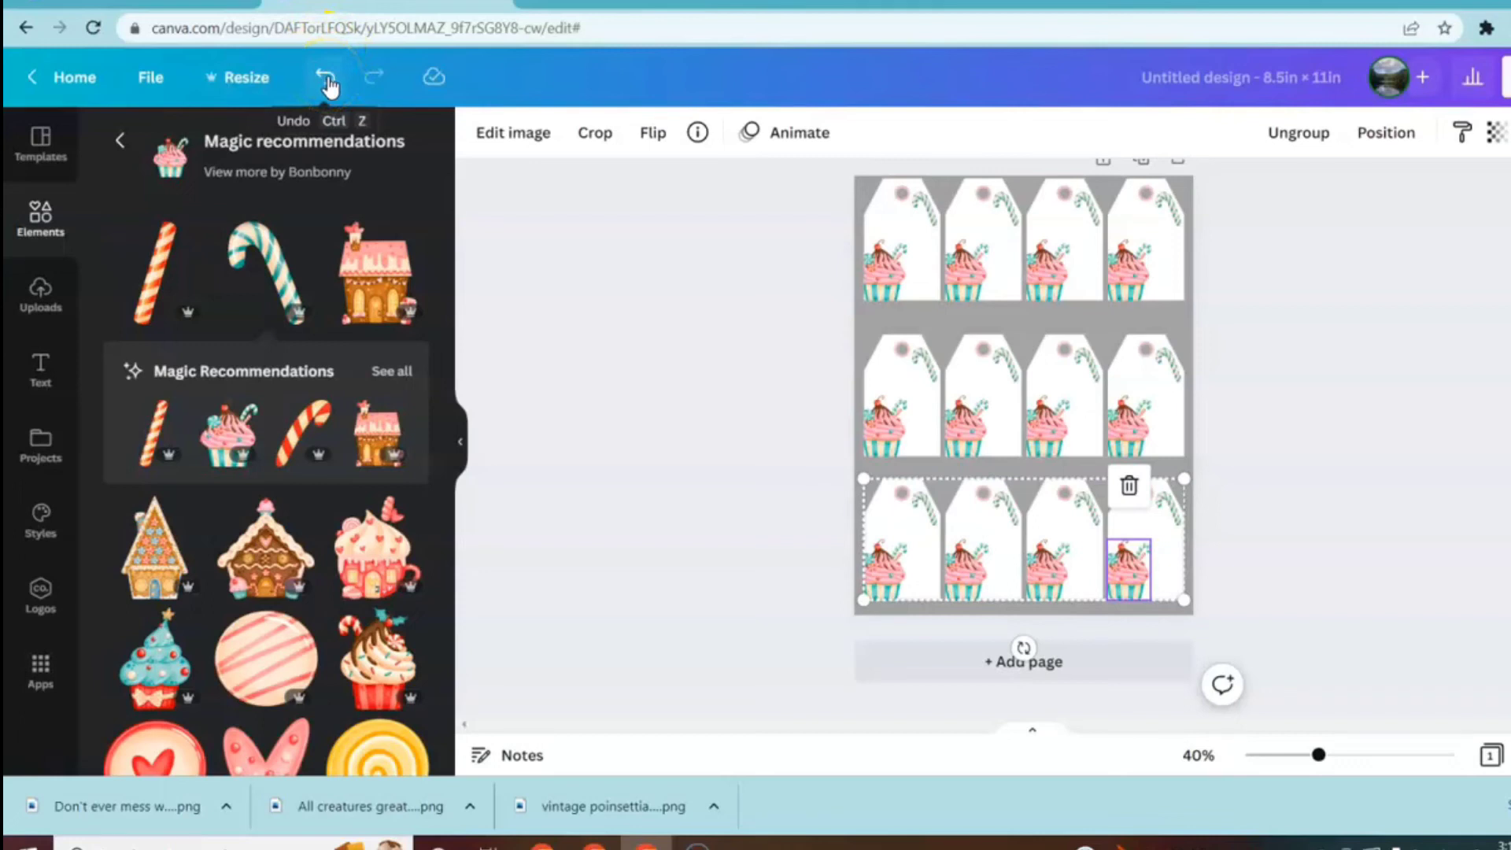
pyautogui.click(607, 274)
pyautogui.moveTo(835, 175); pyautogui.dragTo(1188, 307)
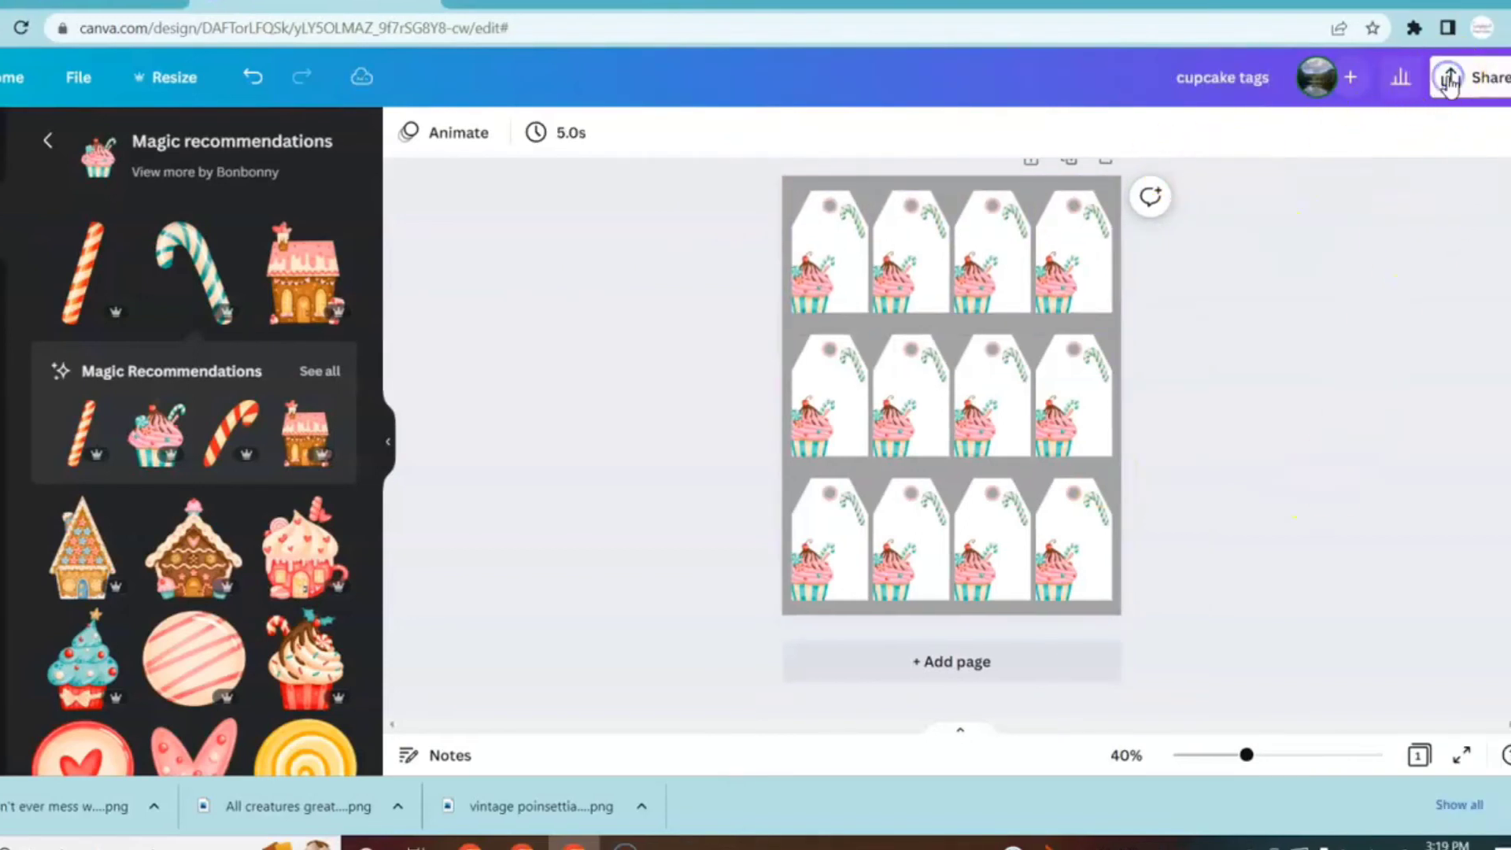
# - Download the design as PDF Print with the CMYK (best for professional printing) color profile
pyautogui.click(1453, 78)
pyautogui.click(1255, 589)
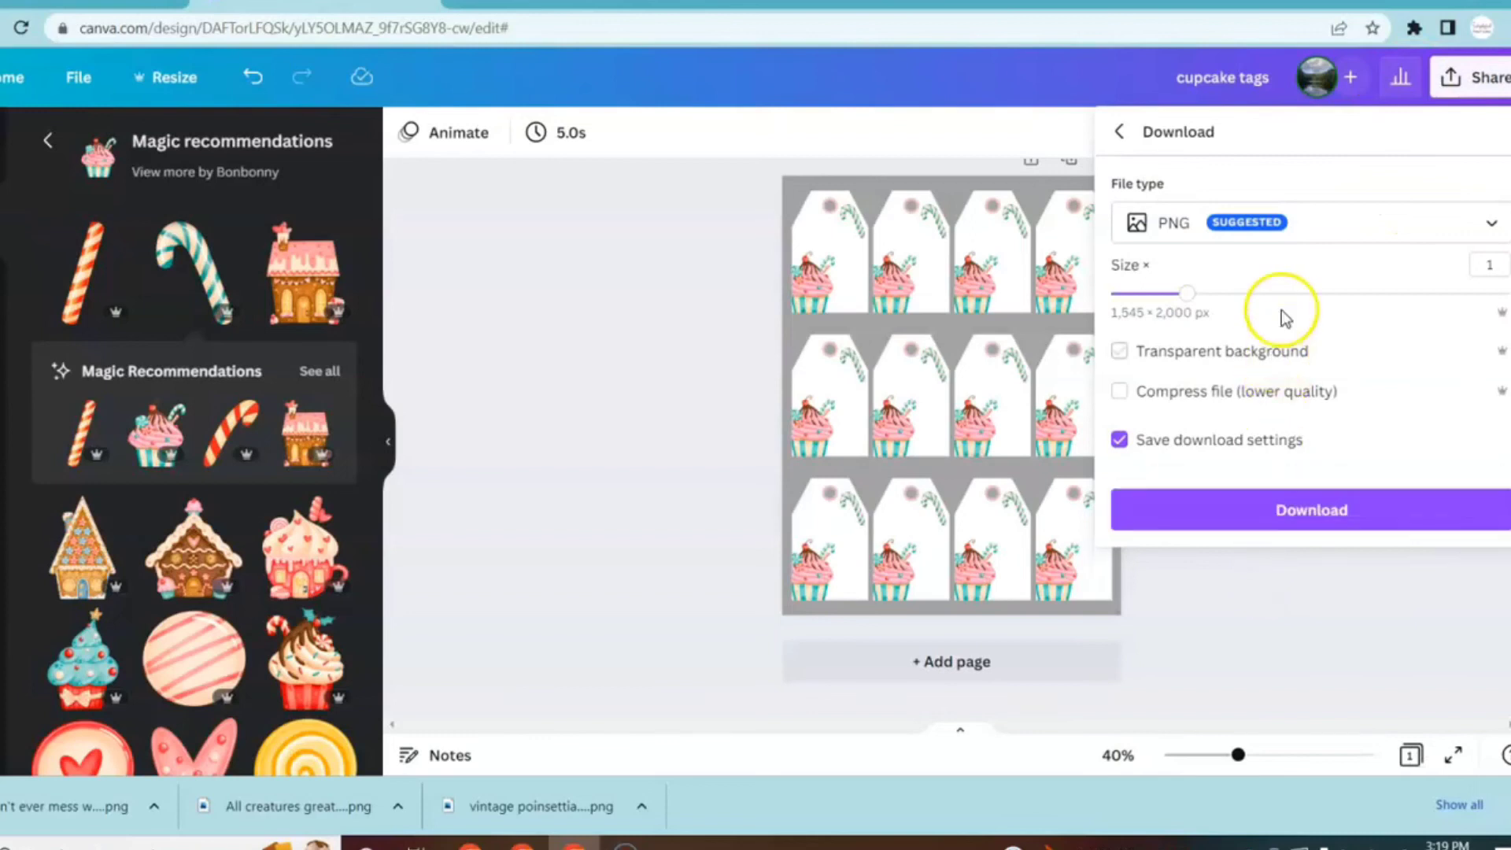
pyautogui.click(1274, 238)
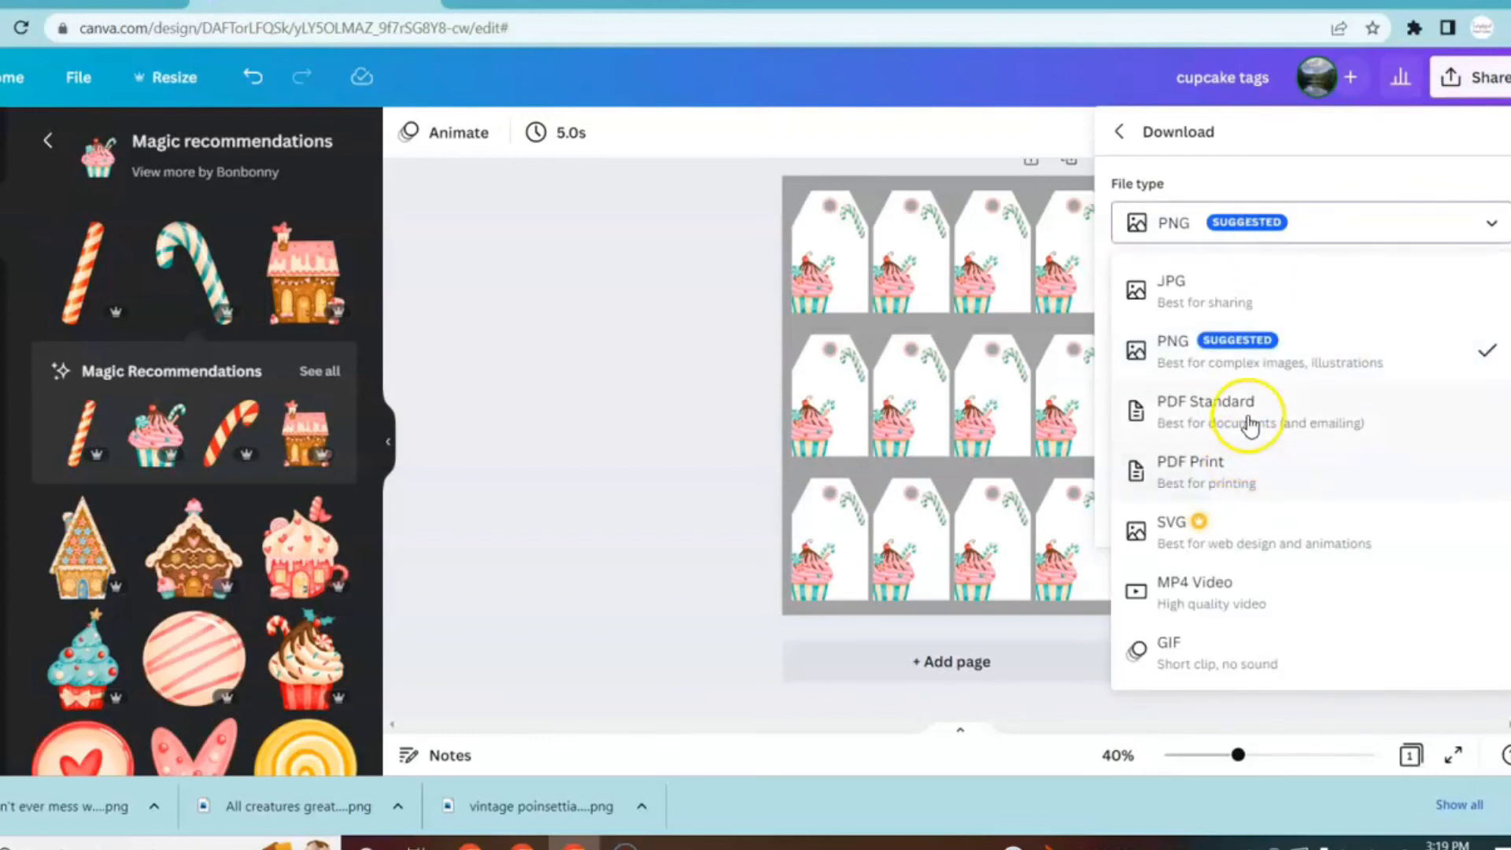
pyautogui.click(1220, 482)
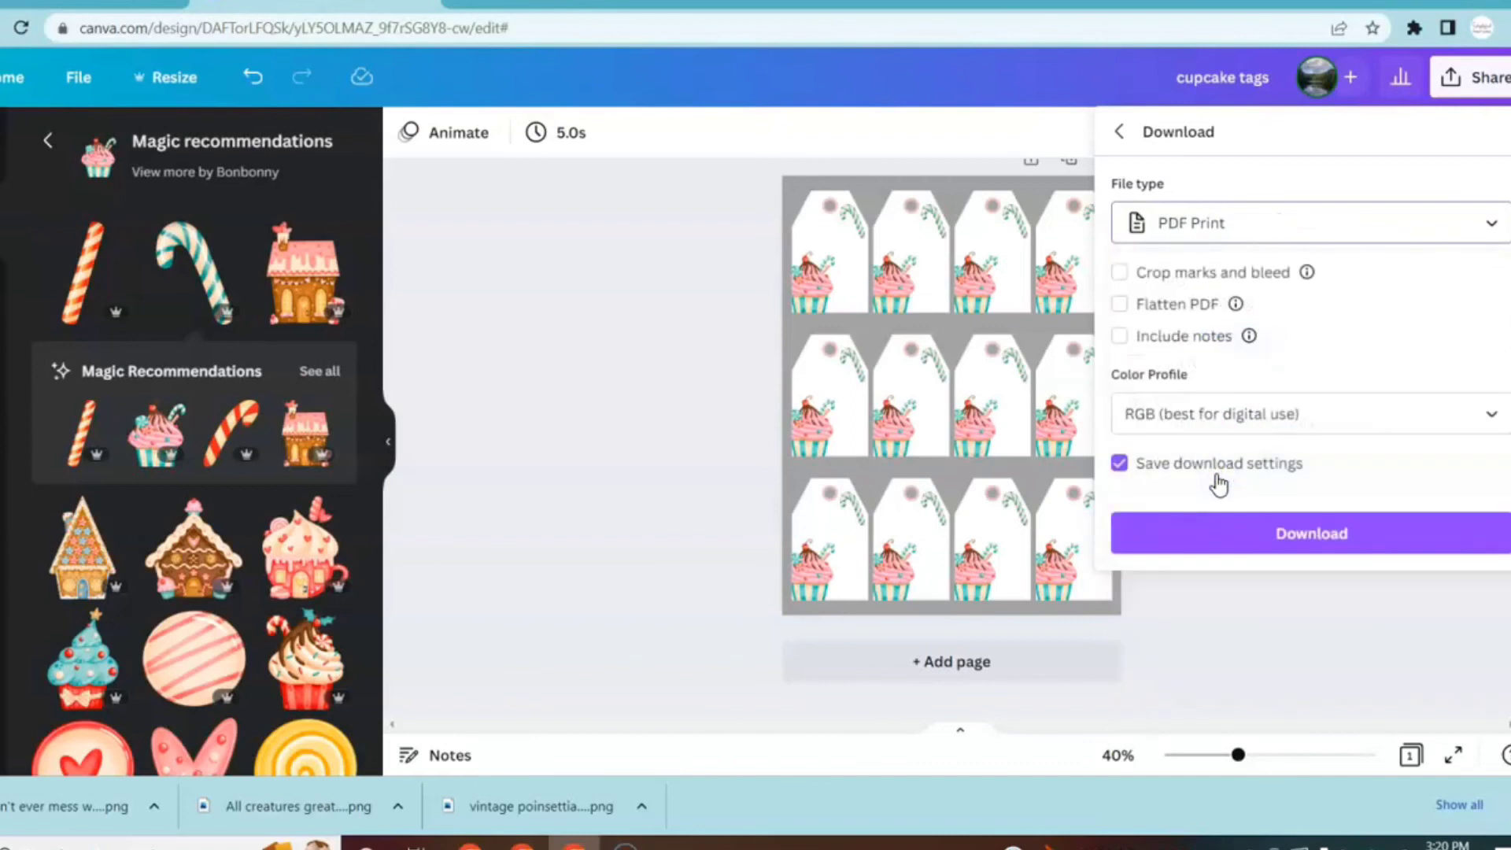
pyautogui.click(1235, 413)
pyautogui.click(1133, 523)
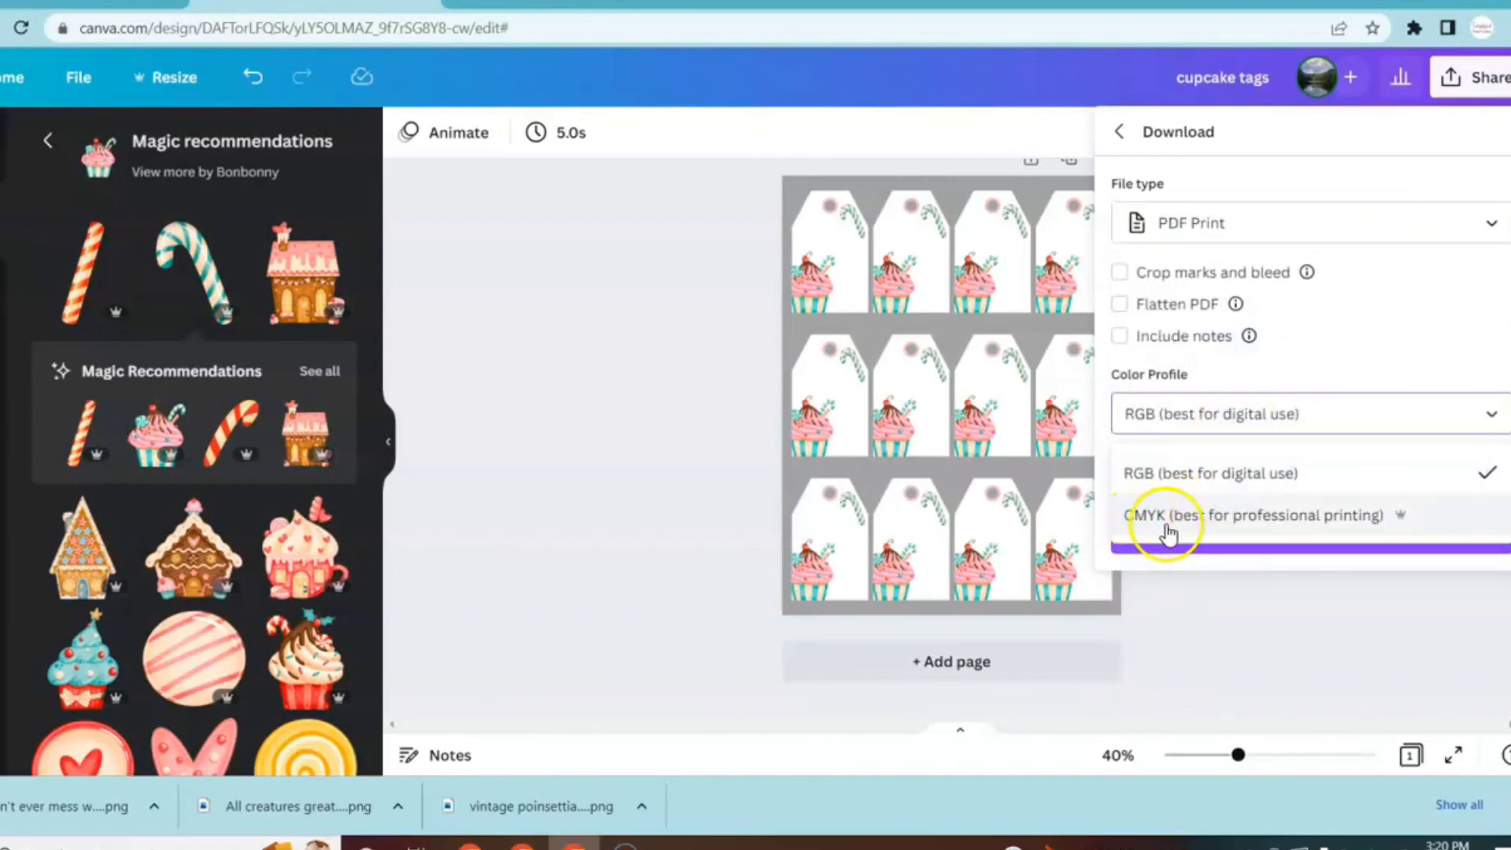
pyautogui.click(1248, 520)
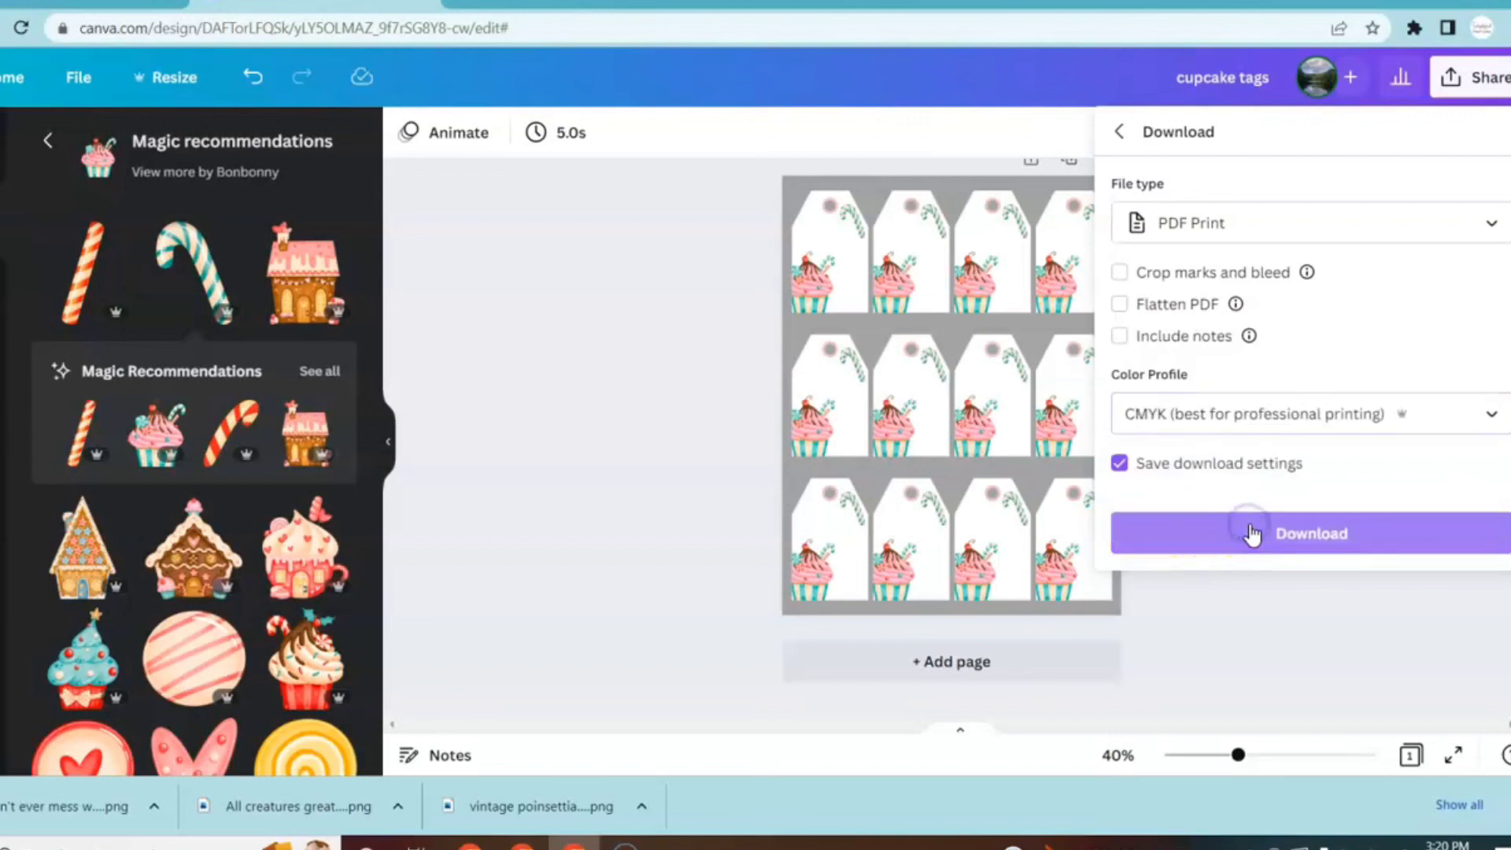
pyautogui.click(1260, 534)
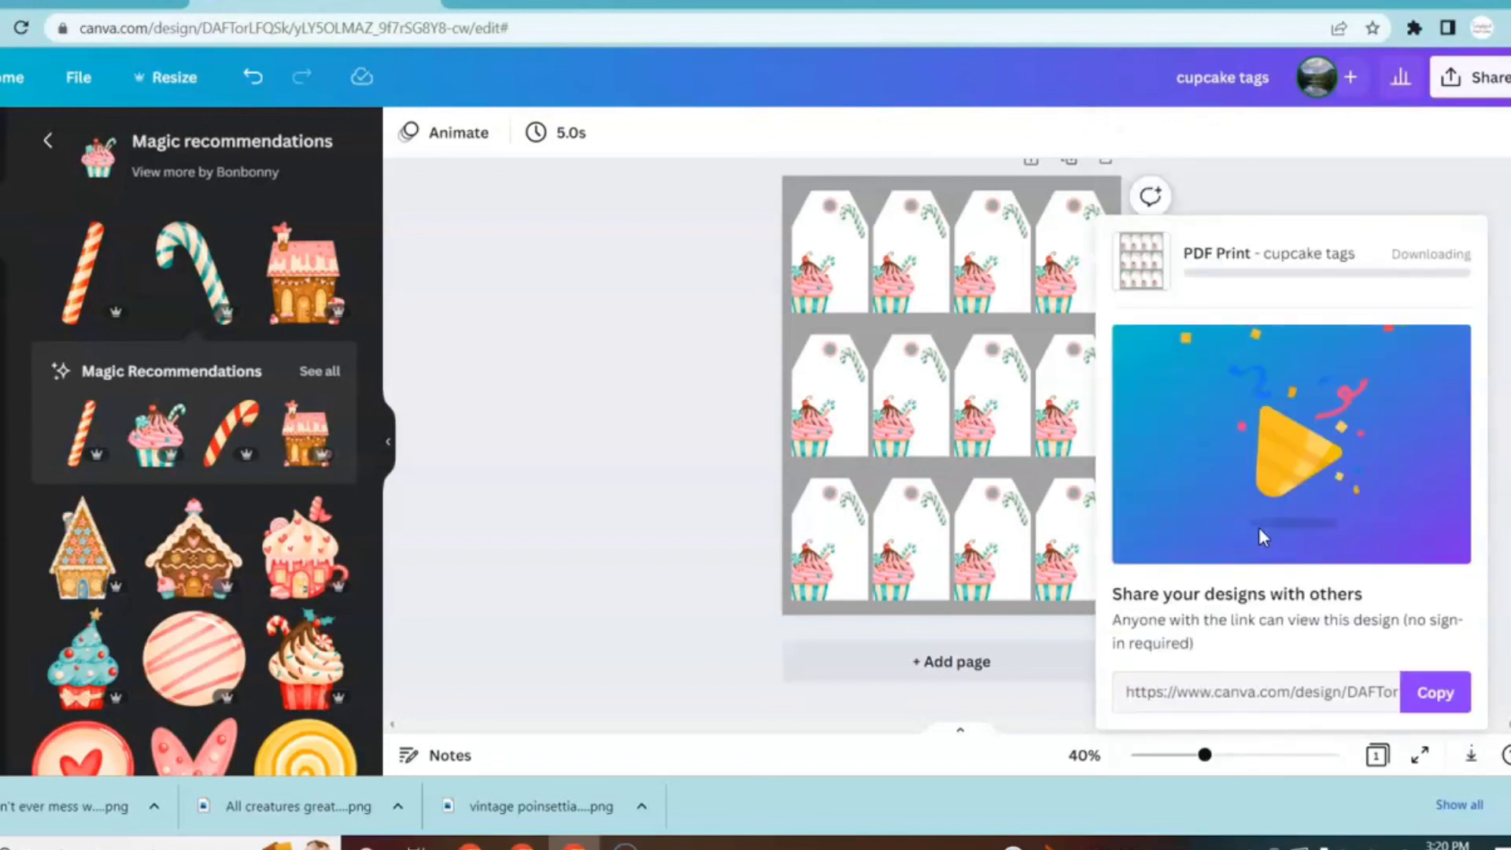